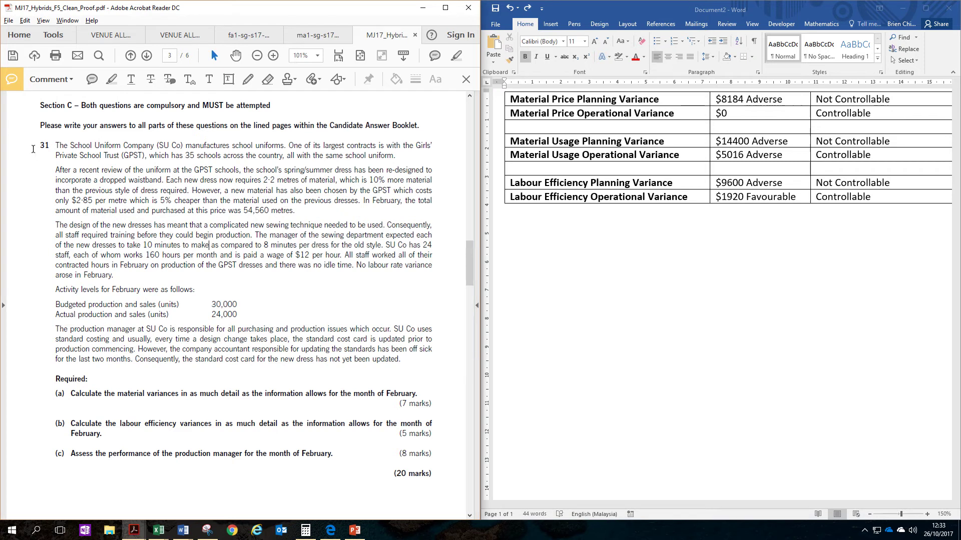
Highlight in yellow the PDF's part (c) question on the production manager's February performance.
drag(39, 106, 74, 105)
drag(335, 460, 79, 462)
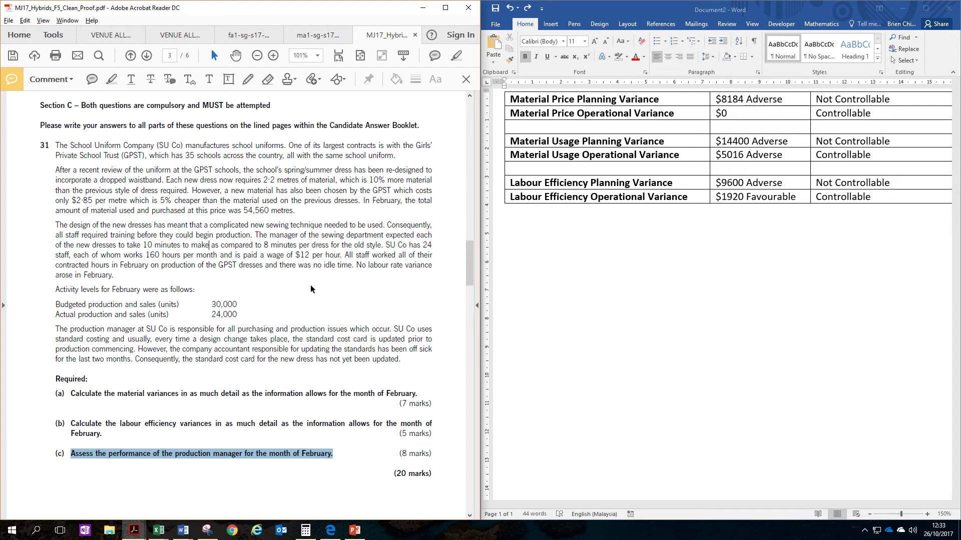
right_click(292, 457)
click(335, 384)
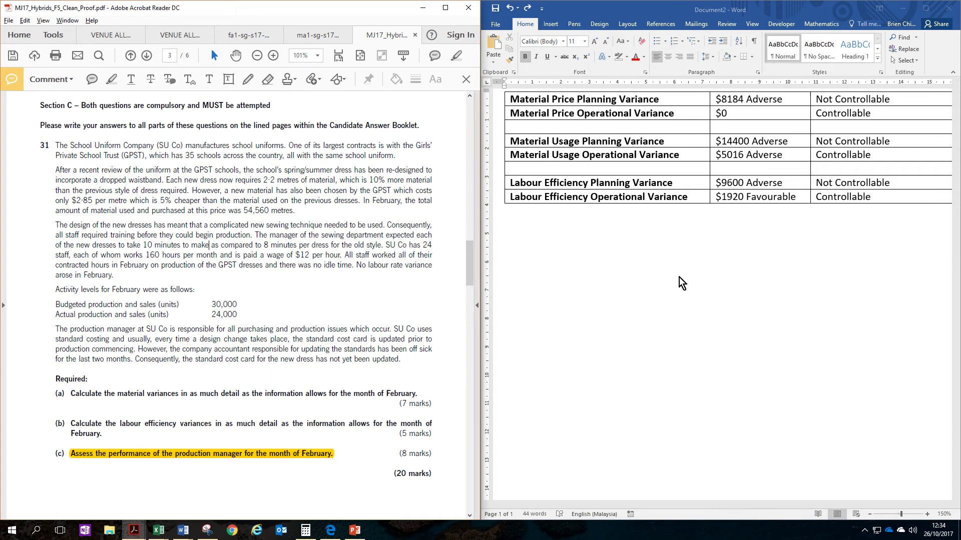
click(547, 224)
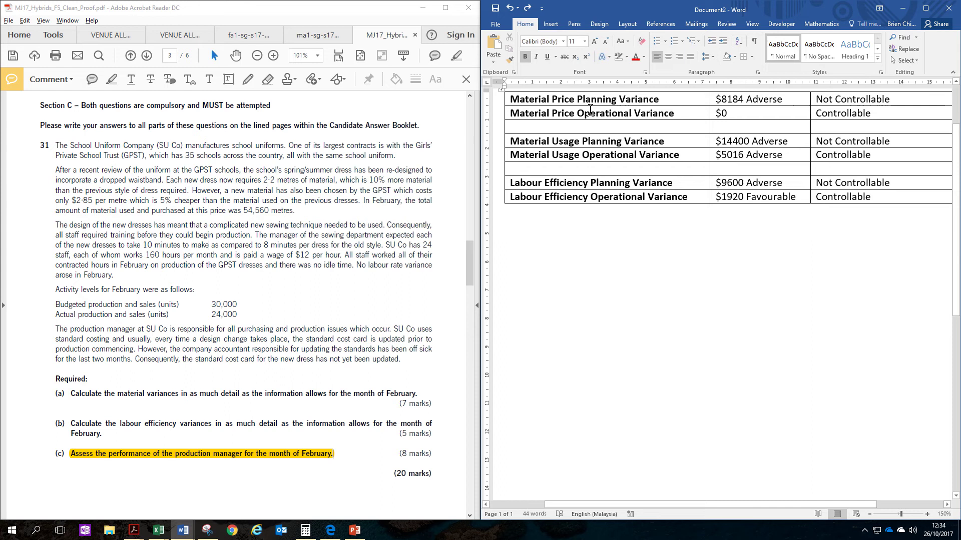
Add a bold 'Controllability' heading below the variance table.
key(ctrl+b)
text(Contr)
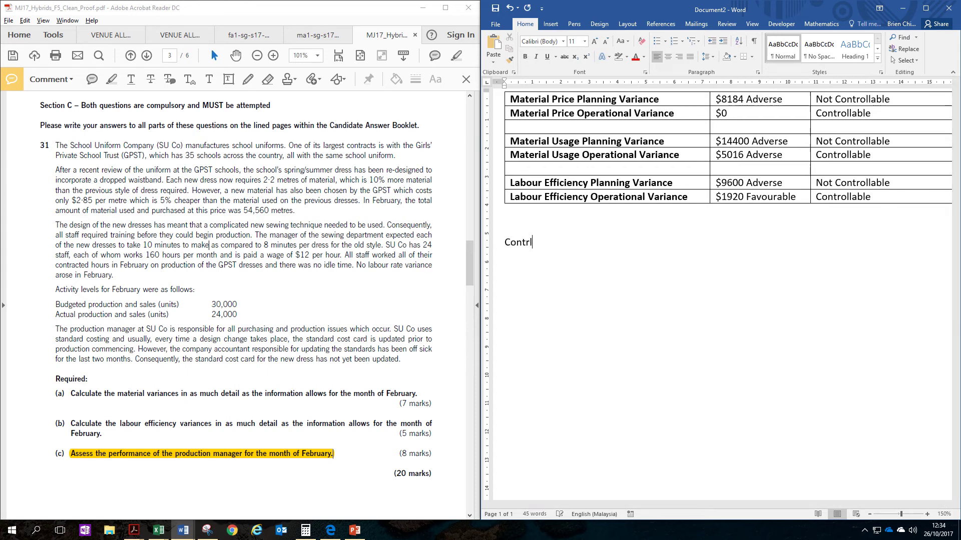
text(ollability)
key(shift+Home)
key(ctrl+b)
key(End)
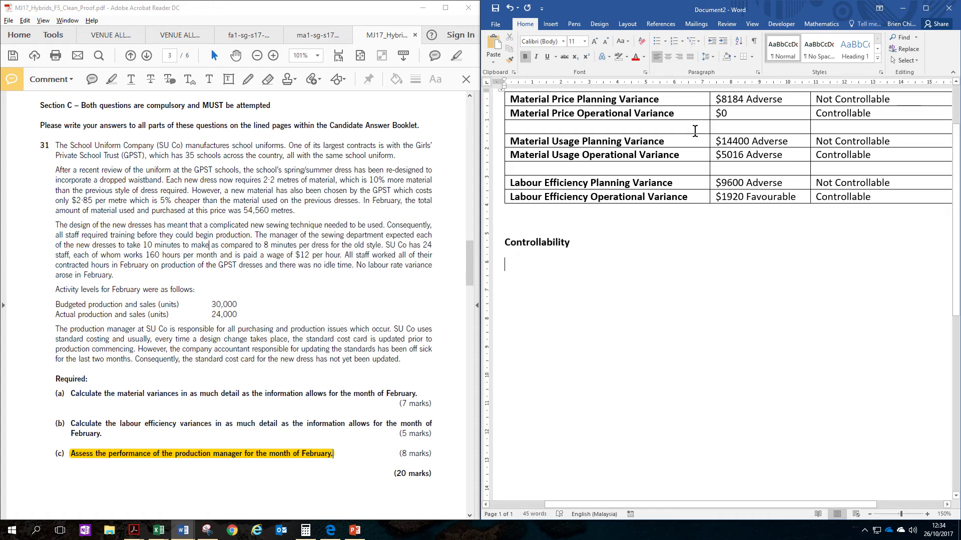
drag(678, 99, 845, 102)
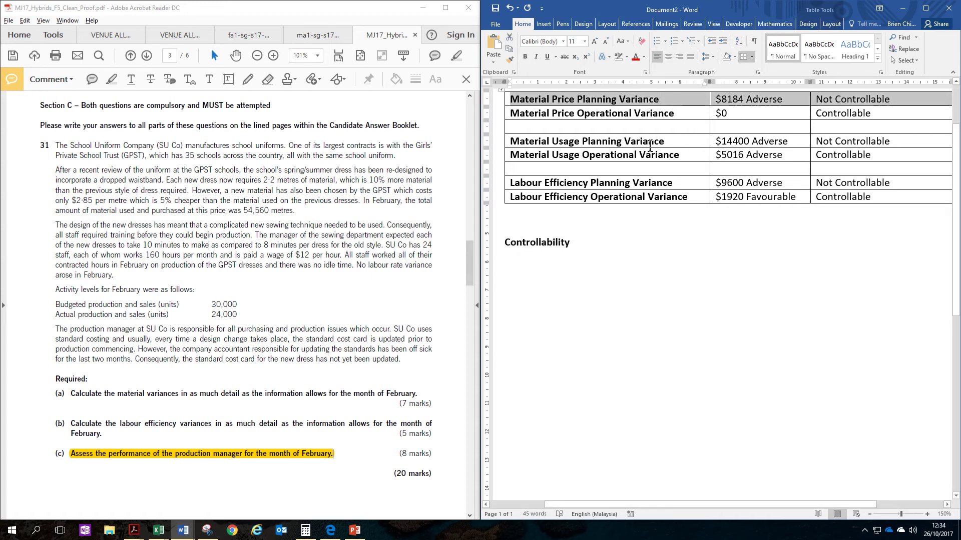
drag(631, 114, 850, 114)
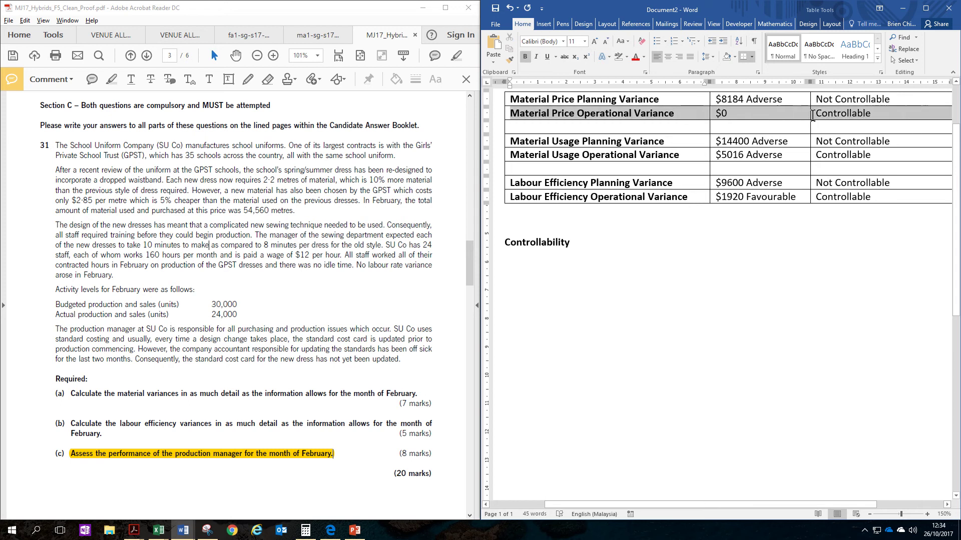
click(605, 234)
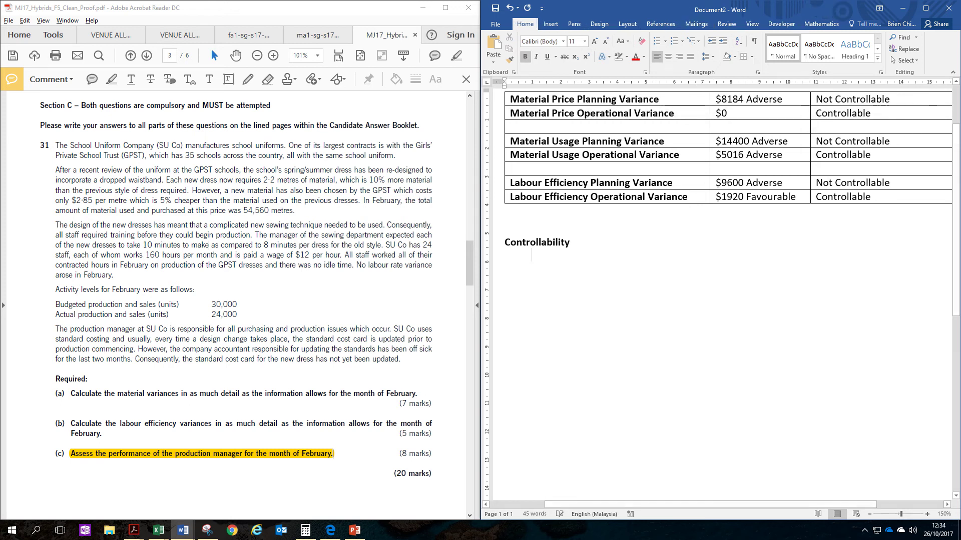
Add the plain bullet 'Manager is not held responsible for planning variances (not controllable)'.
click(656, 42)
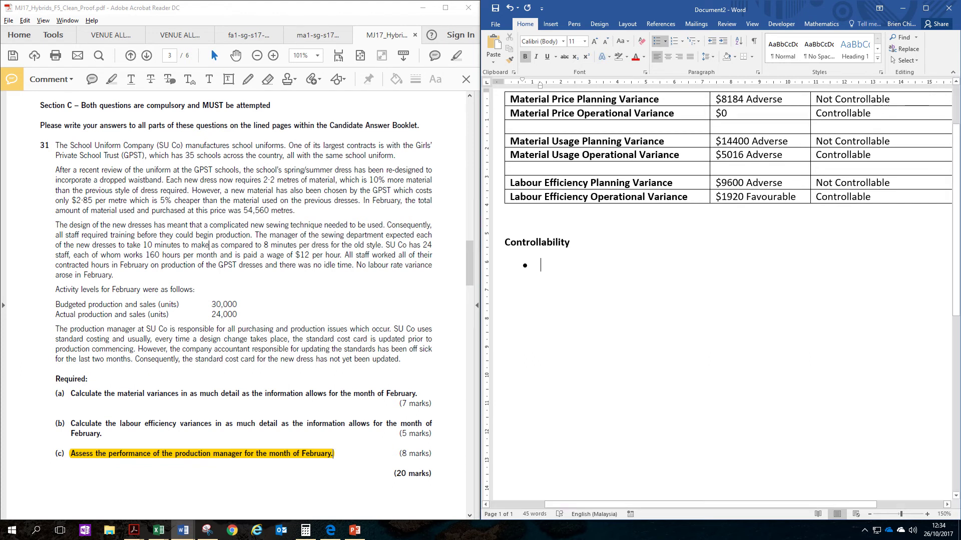
text(M)
key(BackSpace)
key(ctrl+b)
text(Manag)
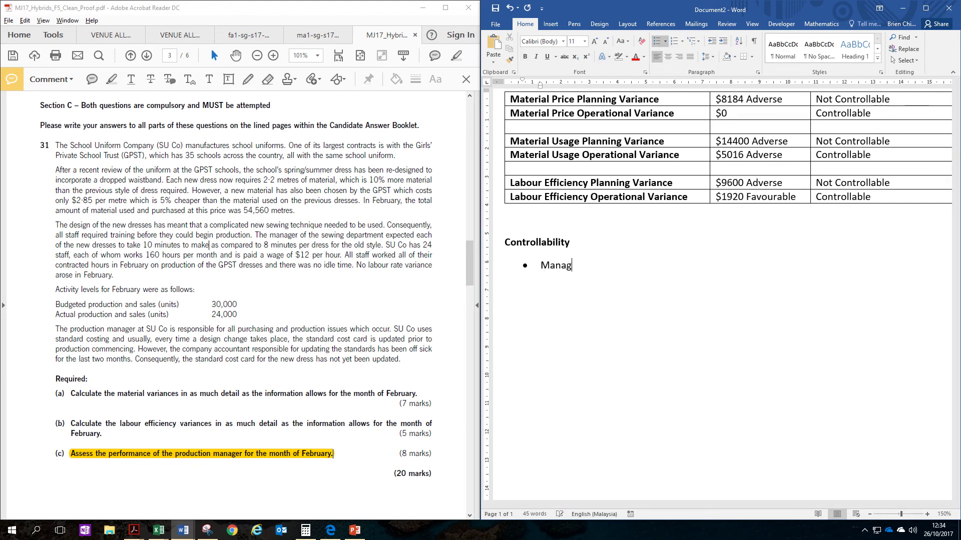
text(er is not respo)
key(BackSpace)
key(BackSpace)
key(BackSpace)
key(BackSpace)
key(BackSpace)
key(BackSpace)
key(BackSpace)
key(BackSpace)
key(BackSpace)
key(BackSpace)
key(BackSpace)
key(BackSpace)
text(is )
text(not held respo)
text(nsible for)
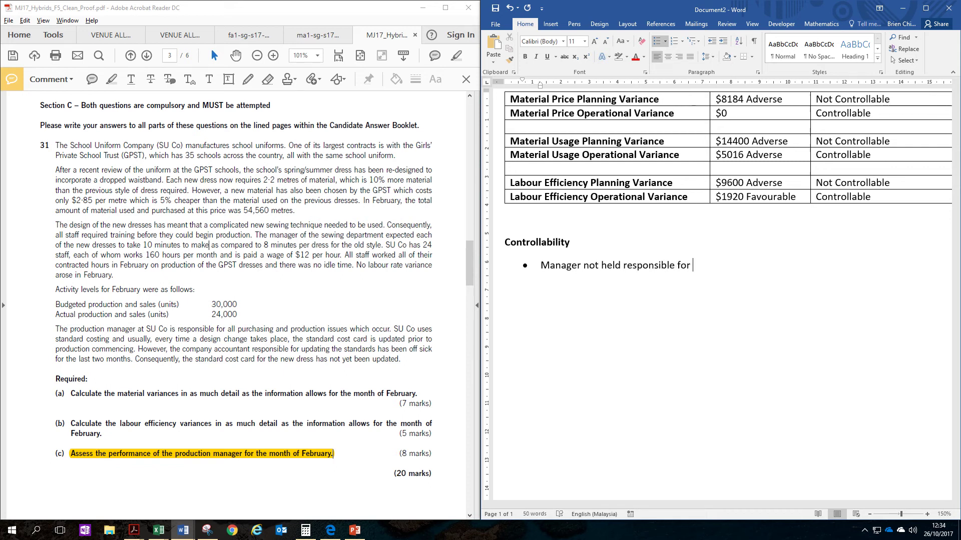
text( planning variances )
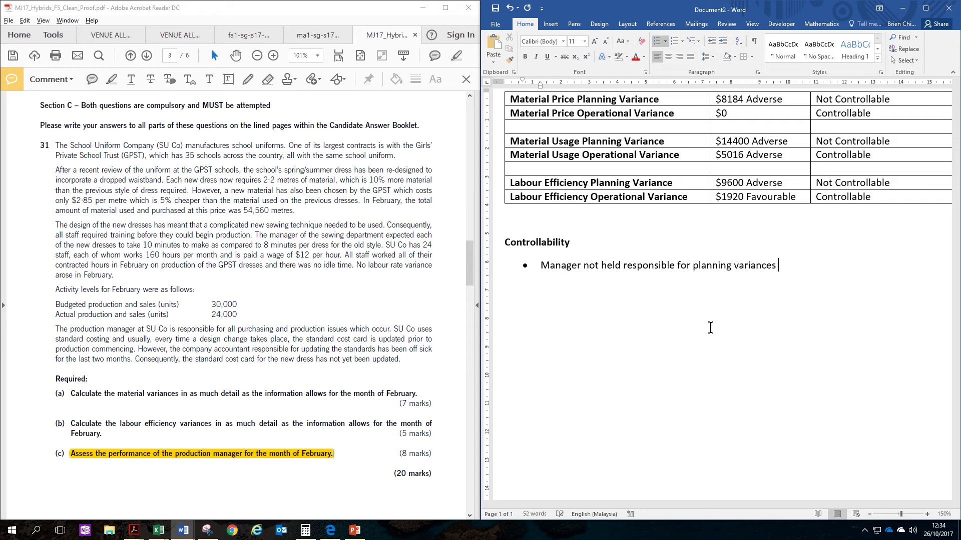
text((not controllab)
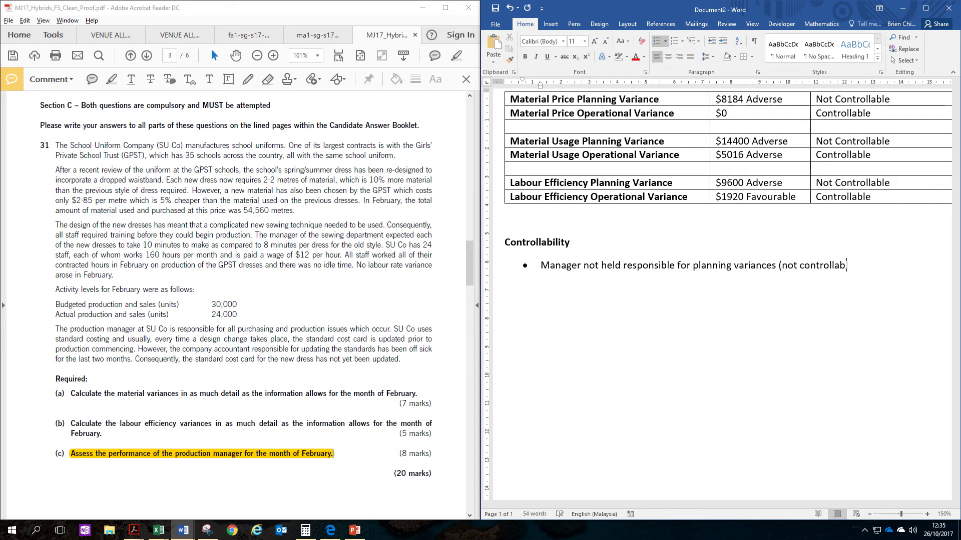
text(le))
Highlight the sick-accountant passage; add bullet 'Manager is held responsible for operational variances (controllable)'.
drag(170, 348, 349, 347)
drag(186, 351, 133, 359)
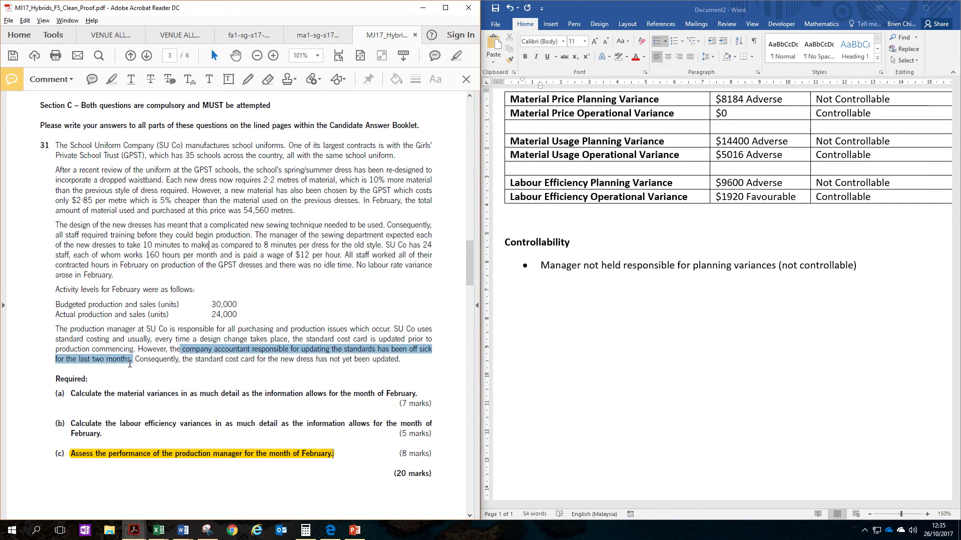
right_click(195, 350)
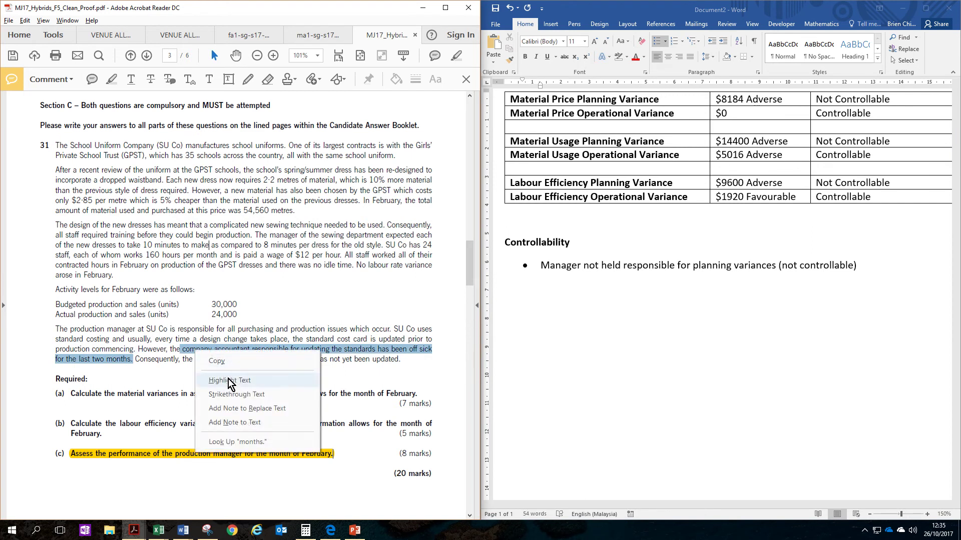
click(235, 381)
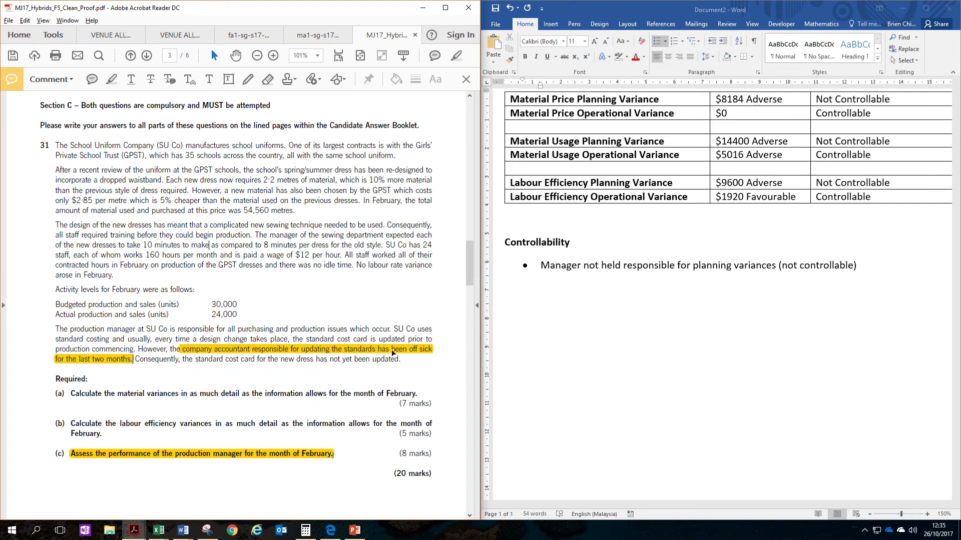
click(876, 268)
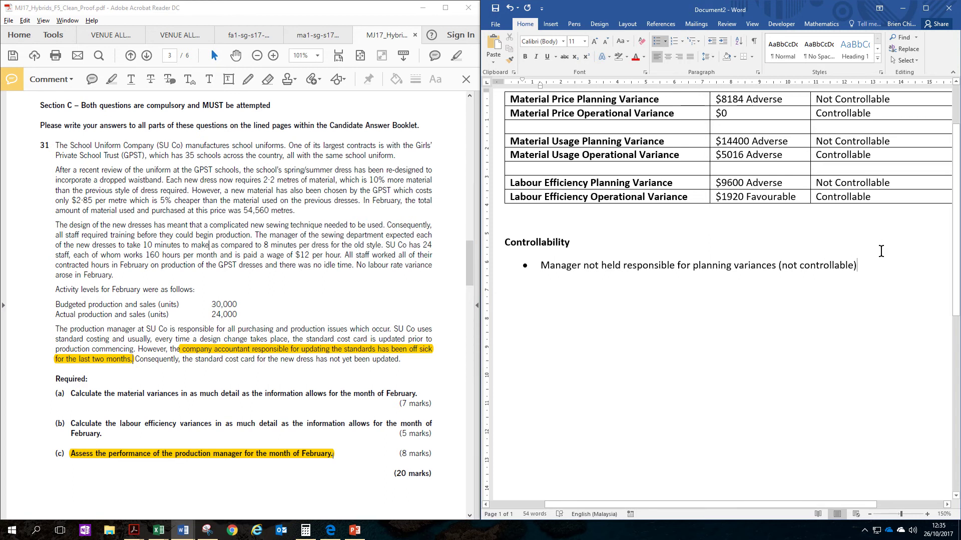
key(Return)
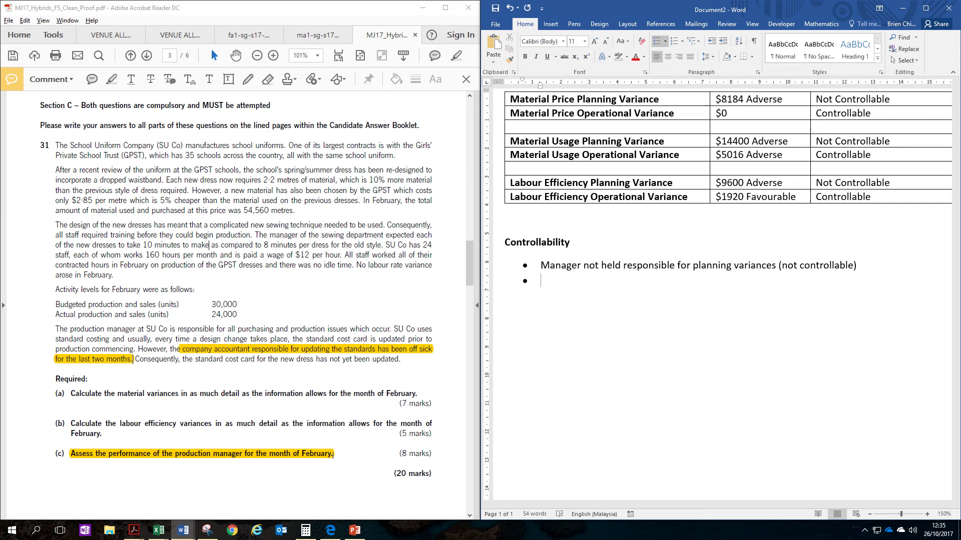
text(Manager is held re)
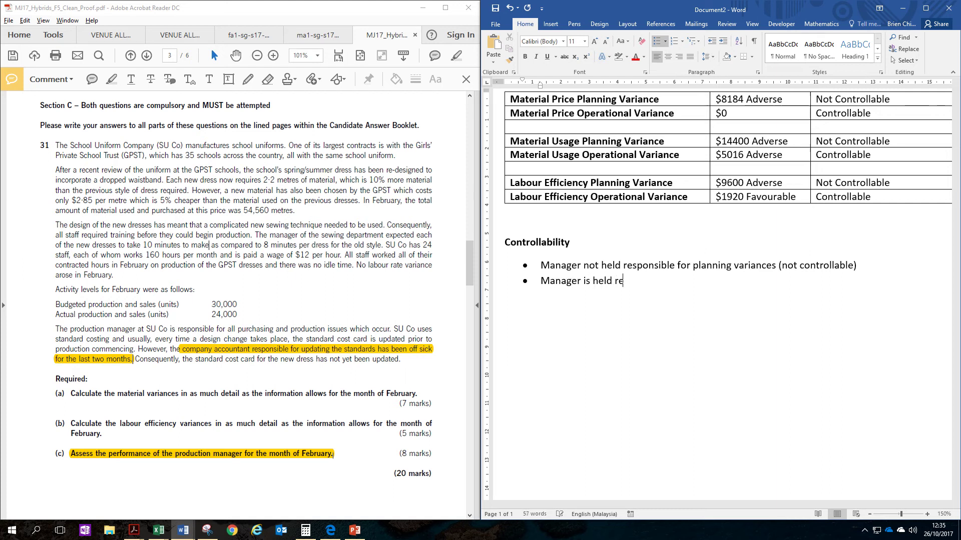
text(sponsible for operationa)
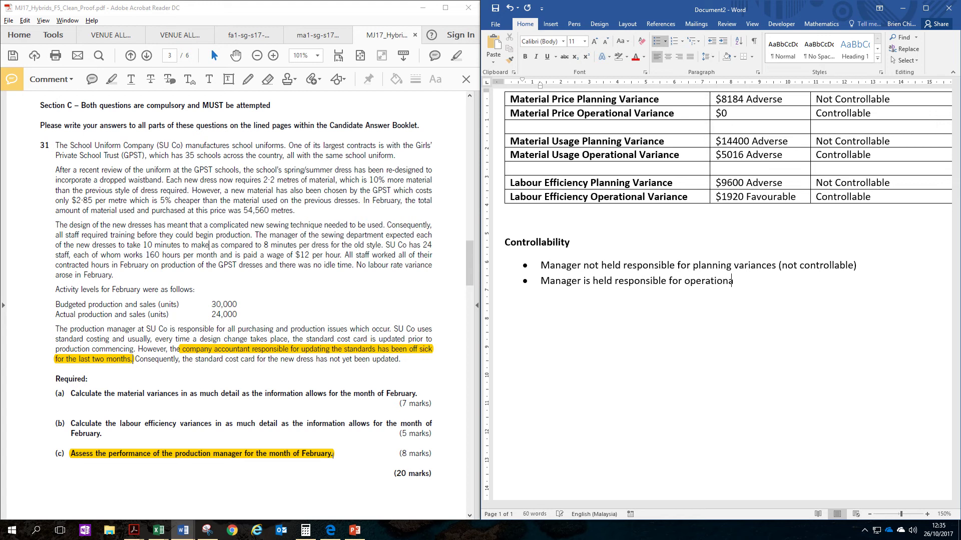
text(l variances (controllable))
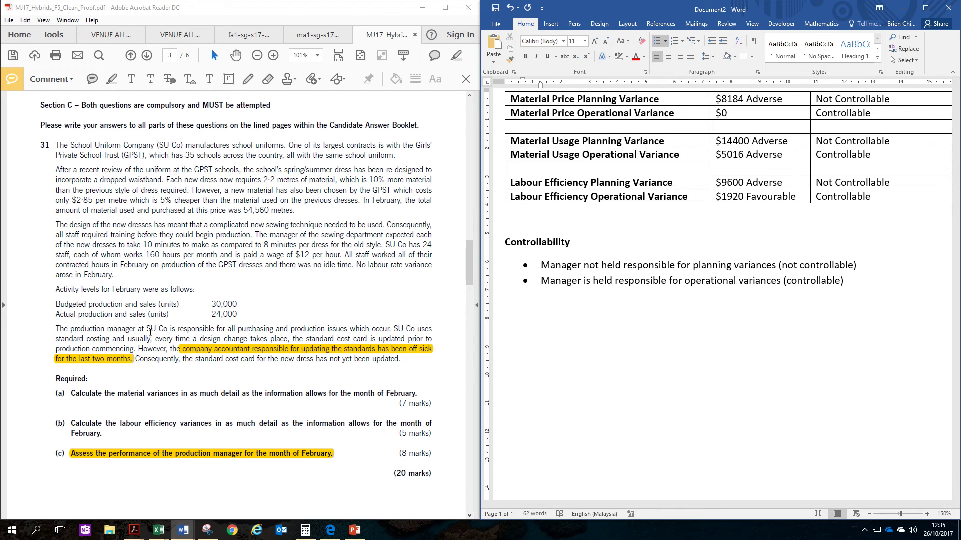
Highlight the manager-responsibility sentence; add bullet 'Manager performance is assessed on operational variances.'.
drag(62, 331, 389, 331)
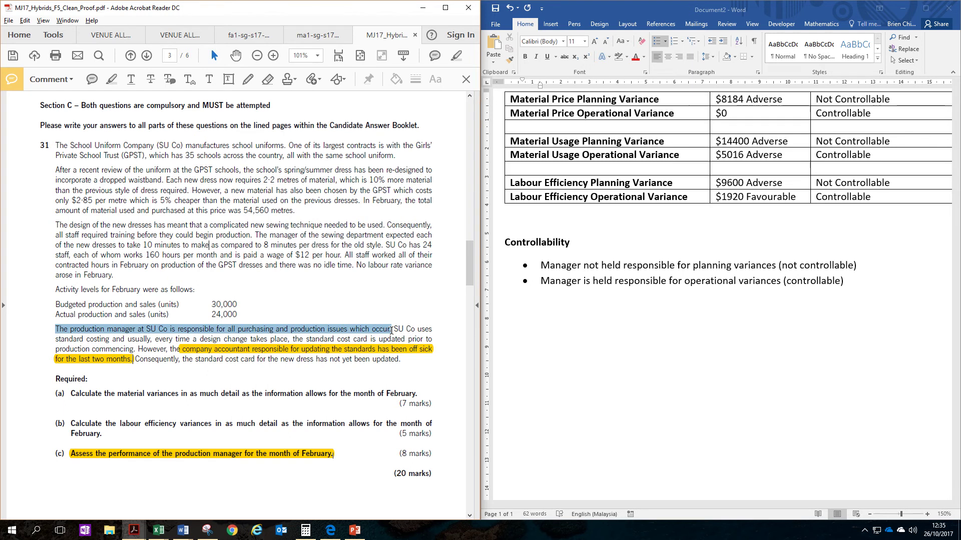
right_click(376, 334)
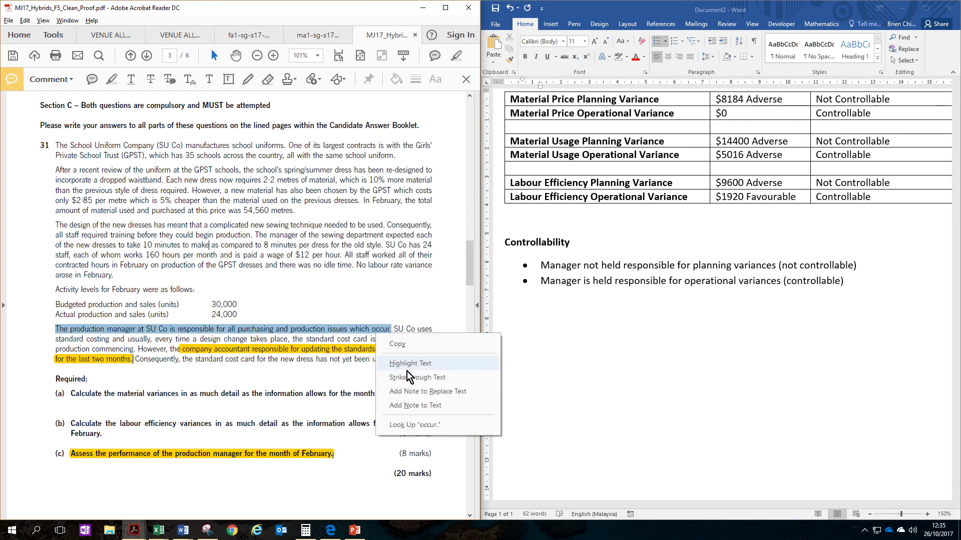
click(416, 364)
click(858, 281)
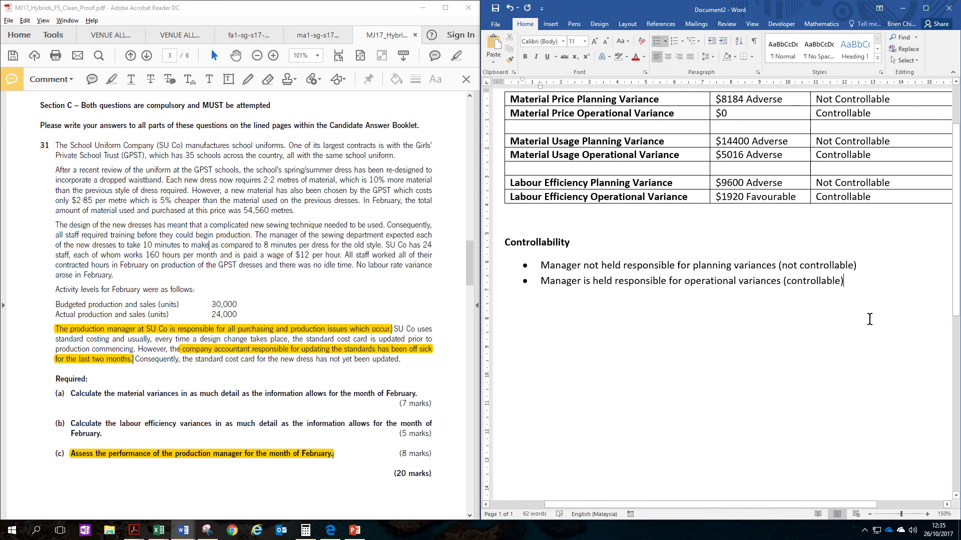
key(Return)
text(Manager perform)
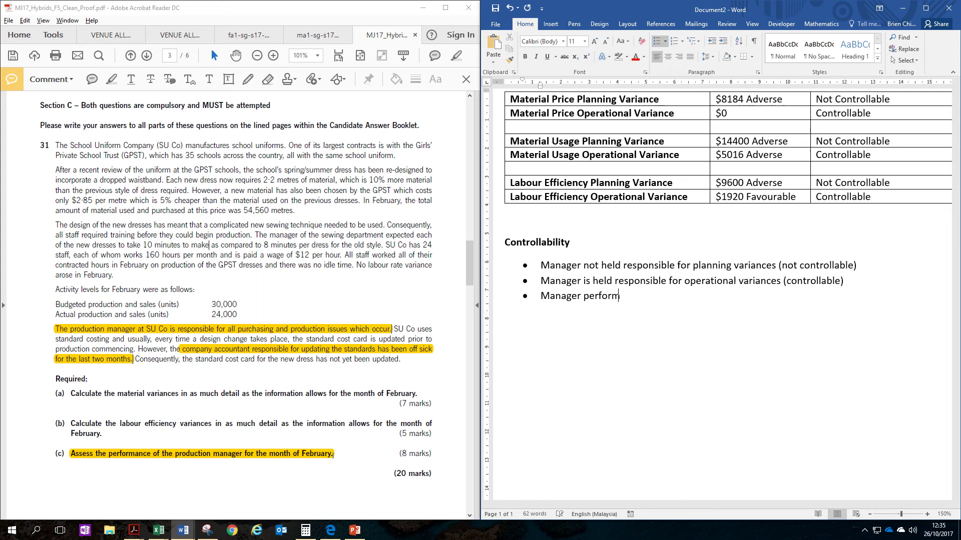
text(ance is assessed on opera)
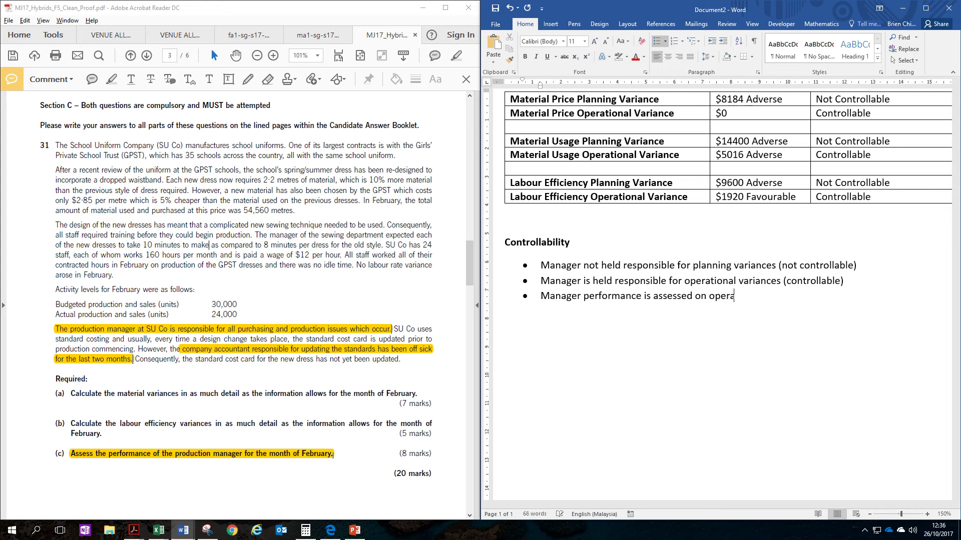
text(tional variances.)
key(Return)
Add a bold 'Materials' heading with bullet: price operational variance is $0, different material selected.
text(Ma)
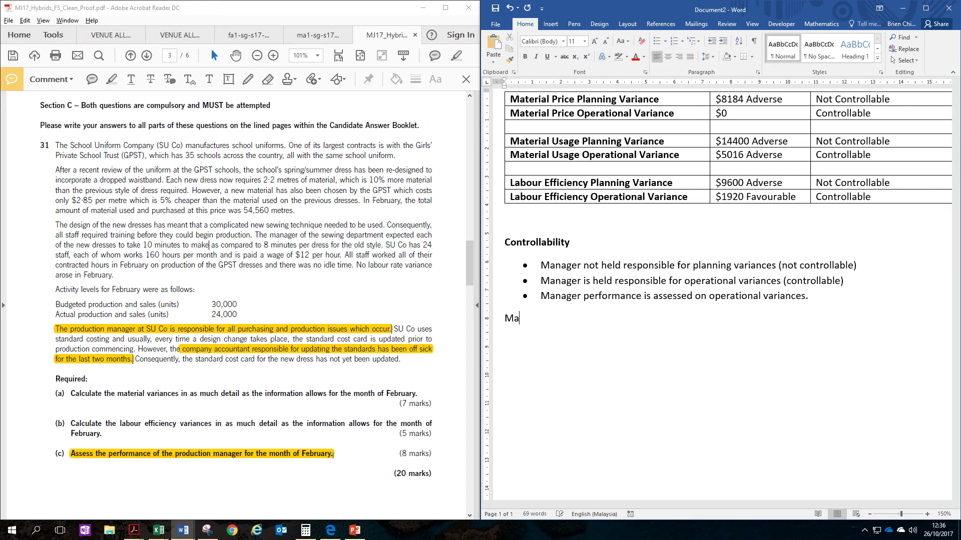
text(terials)
key(shift+Home)
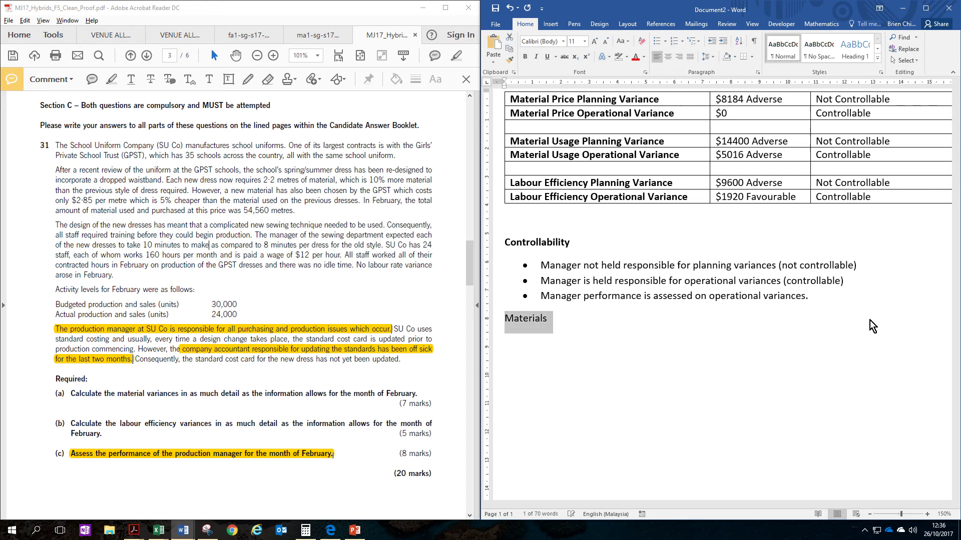
key(ctrl+b)
key(End)
key(Return)
key(Return)
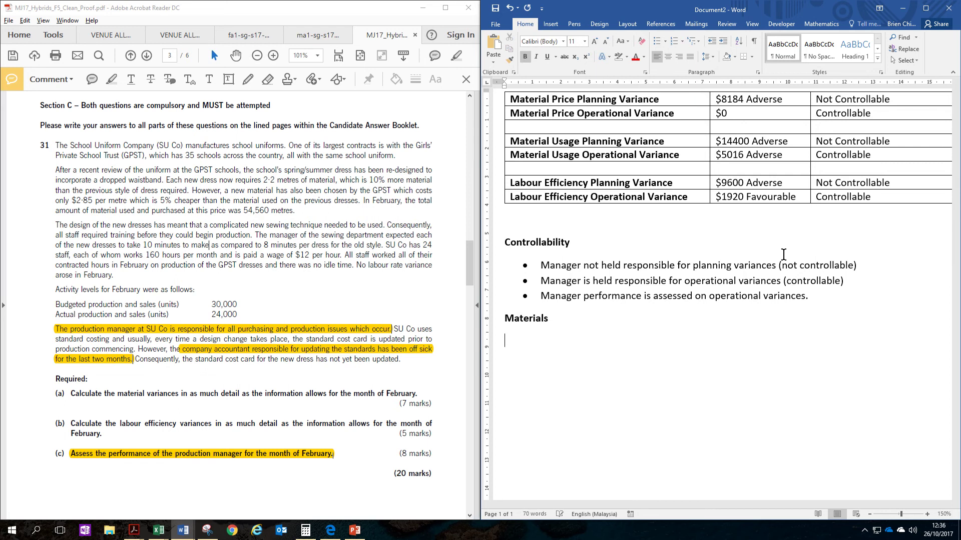
click(657, 41)
key(ctrl+b)
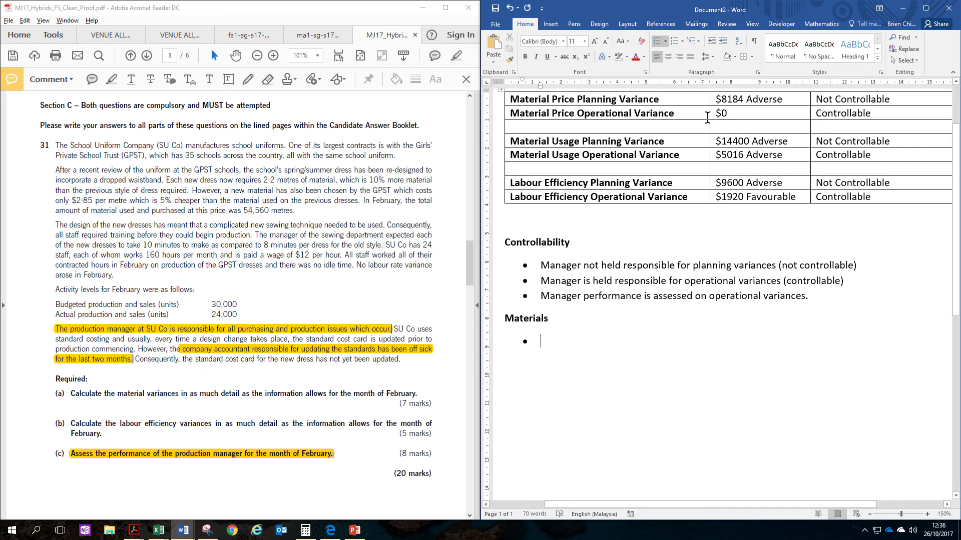
text(Mat)
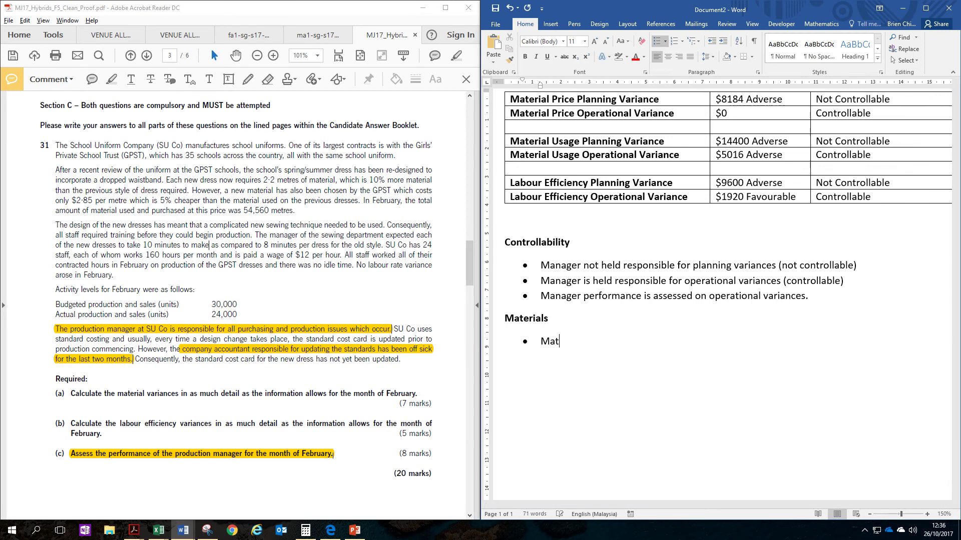
text(erial Price Operational )
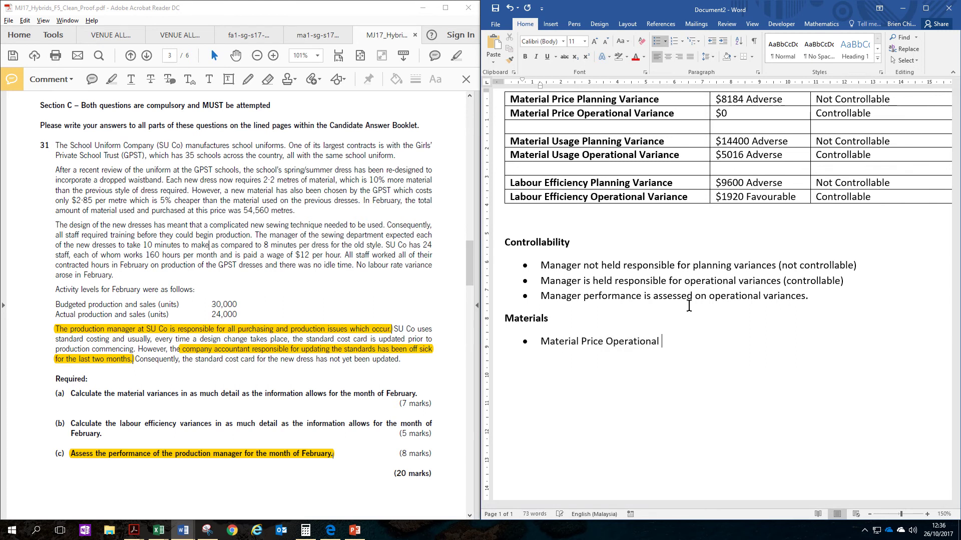
text(Variance is $0. Due to)
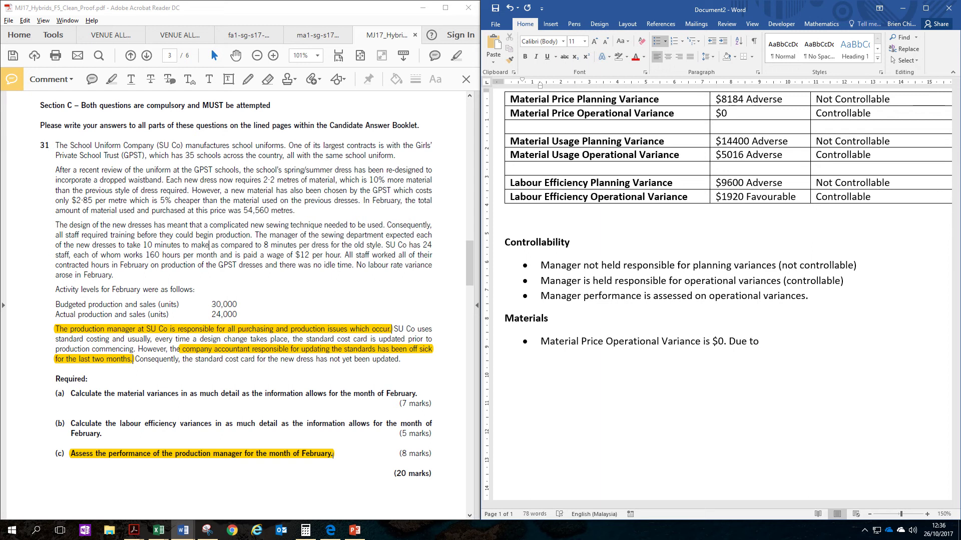
text( differer)
text(t )
text(s)
key(BackSpace)
text(type of material)
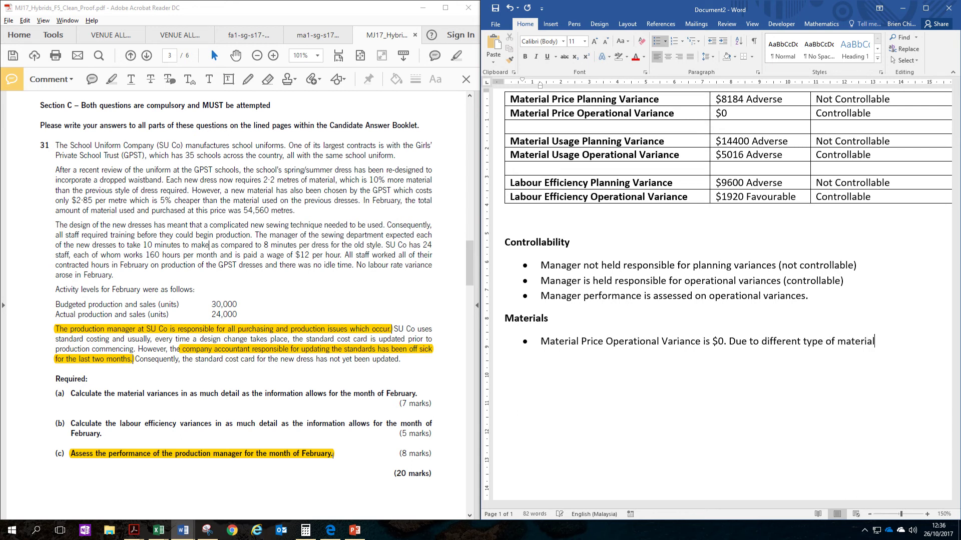
text(being selected.)
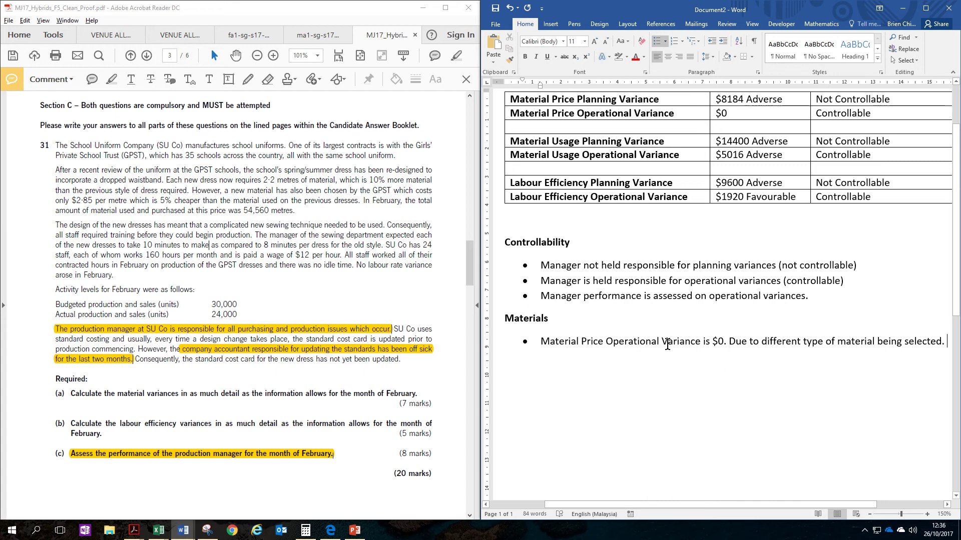
Add bullet 'Material usage operational variance is adverse.' with sub-point 'More material has been consumed than planned.'.
key(Return)
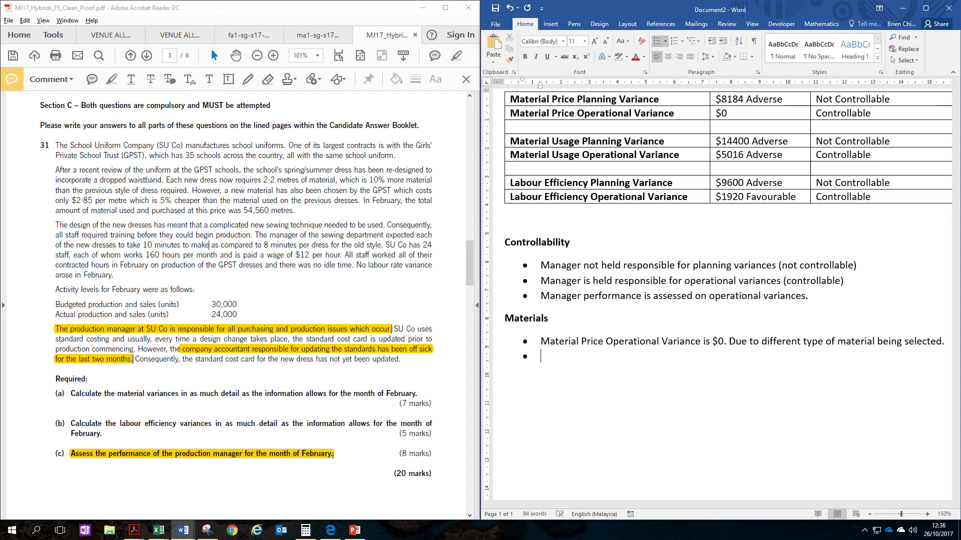
text(Material usage operation)
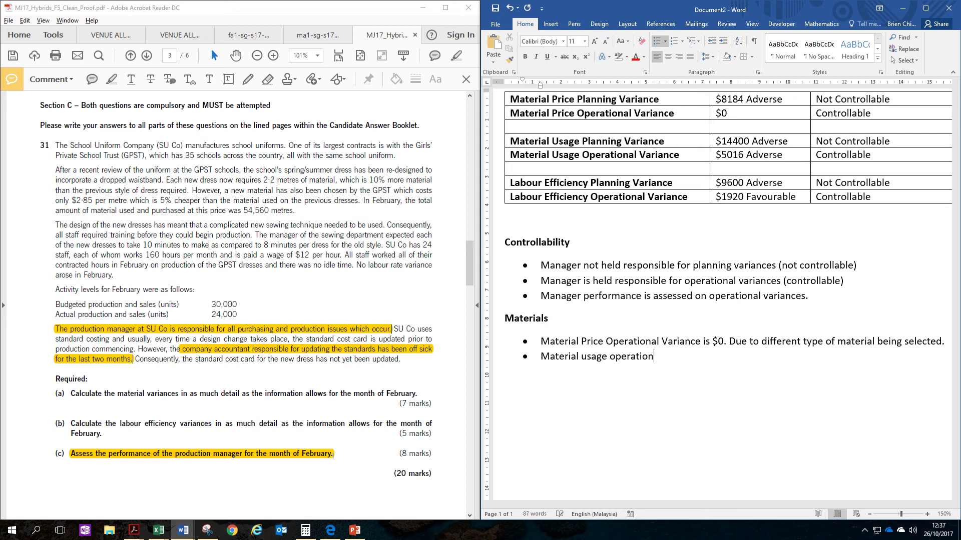
text(al variance is adverse.)
key(Return)
key(Tab)
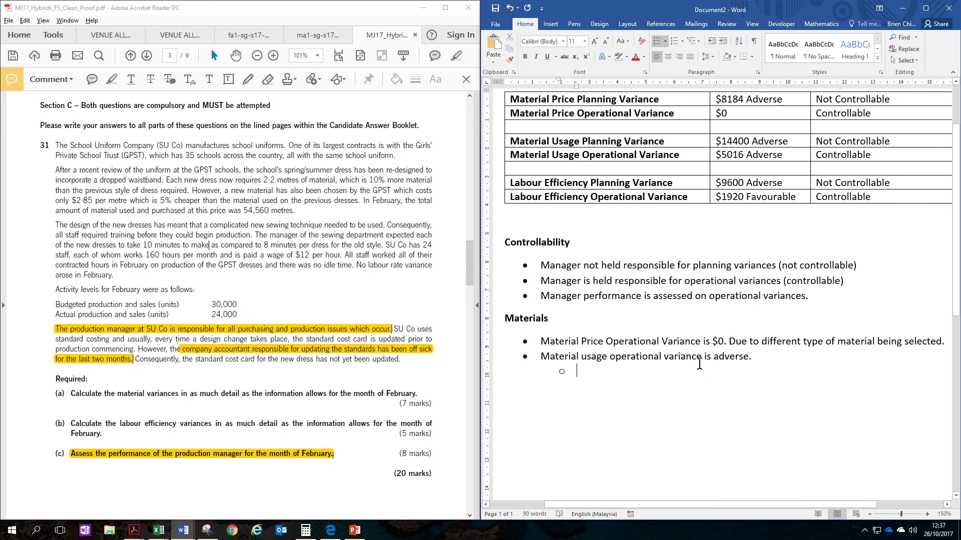
text(More materi)
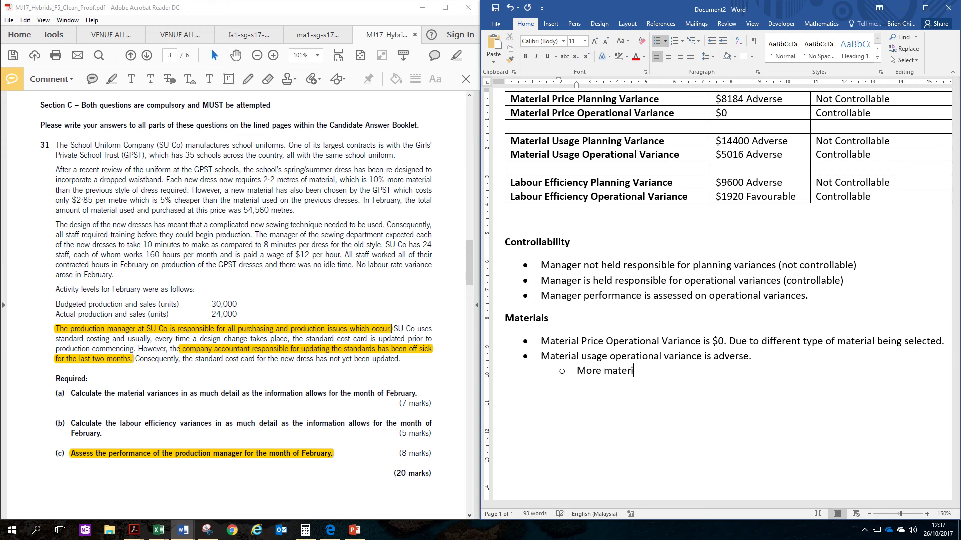
text(al has been consumed than p)
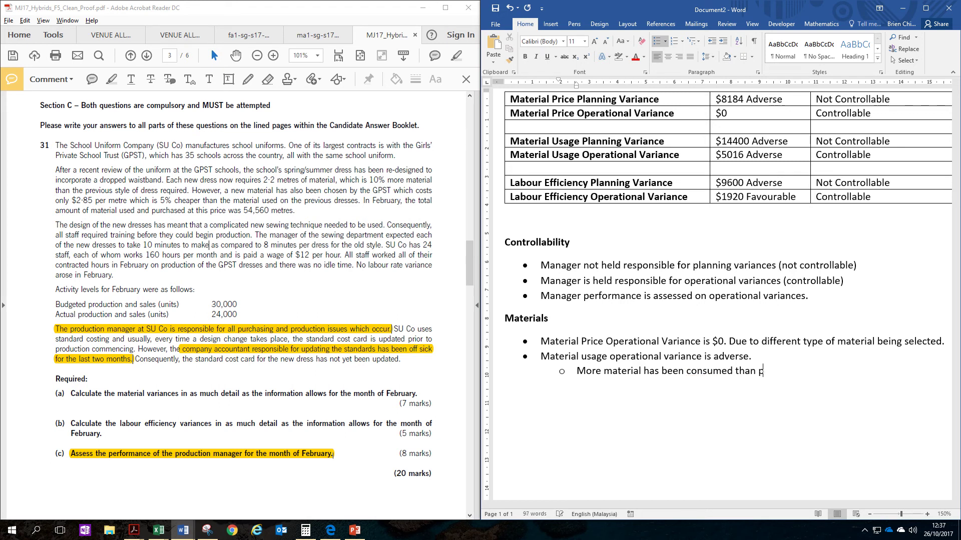
text(la)
key(BackSpace)
text(lanned.)
Highlight the dress-redesign sentence; add third-level point 'Material planning for usage.'.
click(345, 173)
drag(284, 170, 166, 180)
right_click(141, 181)
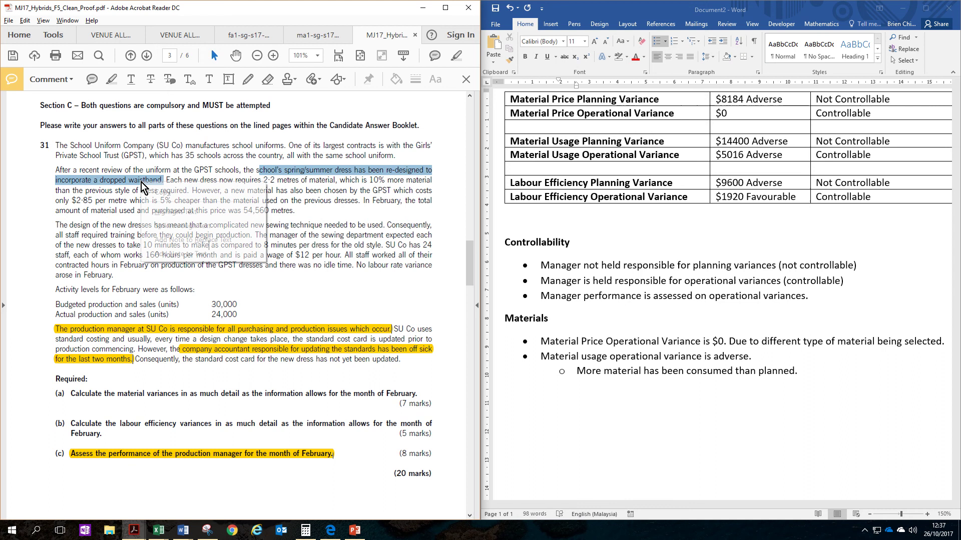
click(172, 210)
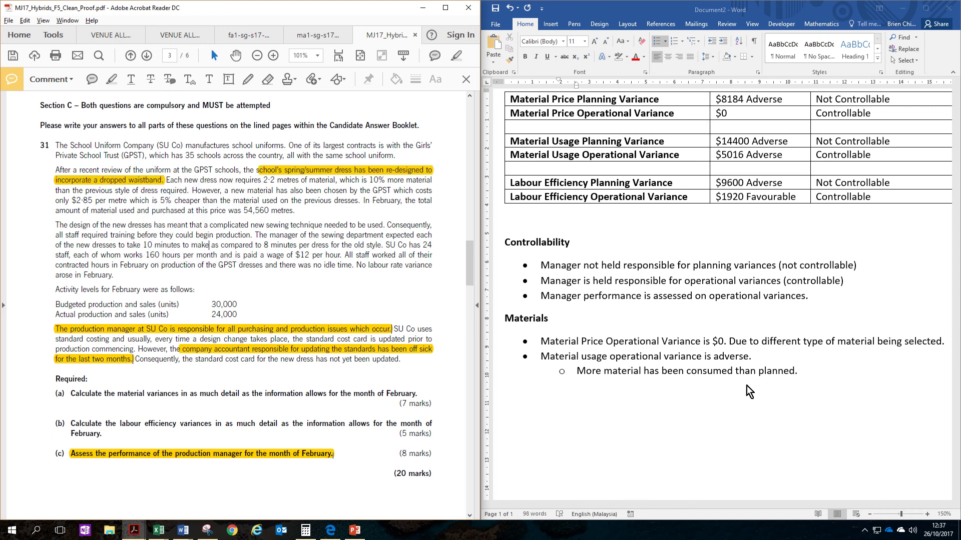
click(812, 374)
key(Return)
key(Tab)
text(Ma)
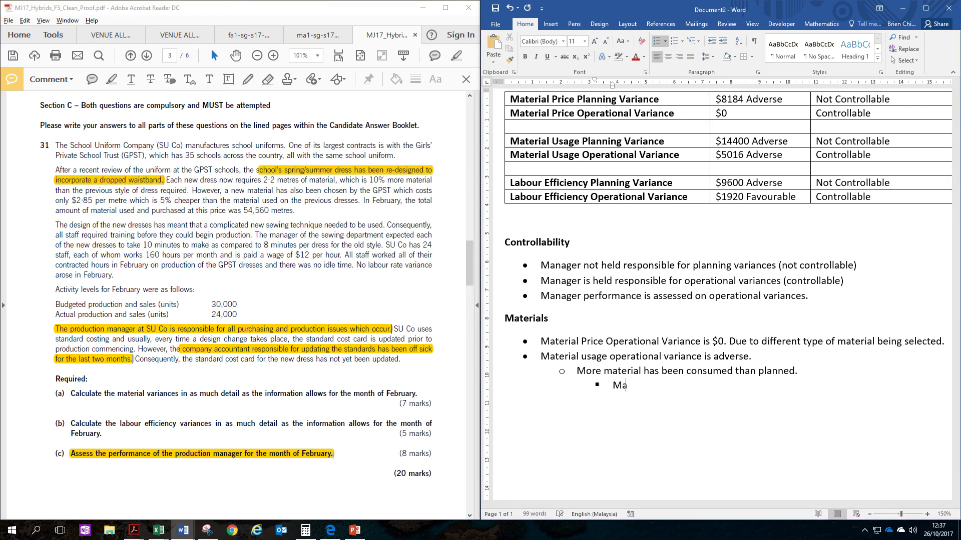
text(terial )
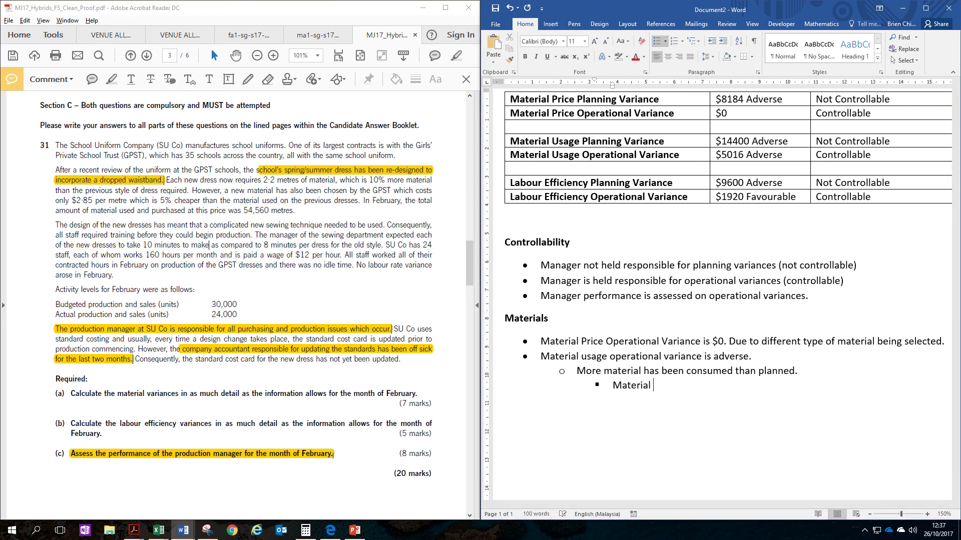
text(planning for us)
key(BackSpace)
key(BackSpace)
text(for usage)
text(.)
Highlight the sewing-technique sentence, add point 'New technique leads higher wastage', then end the list.
drag(69, 224, 383, 225)
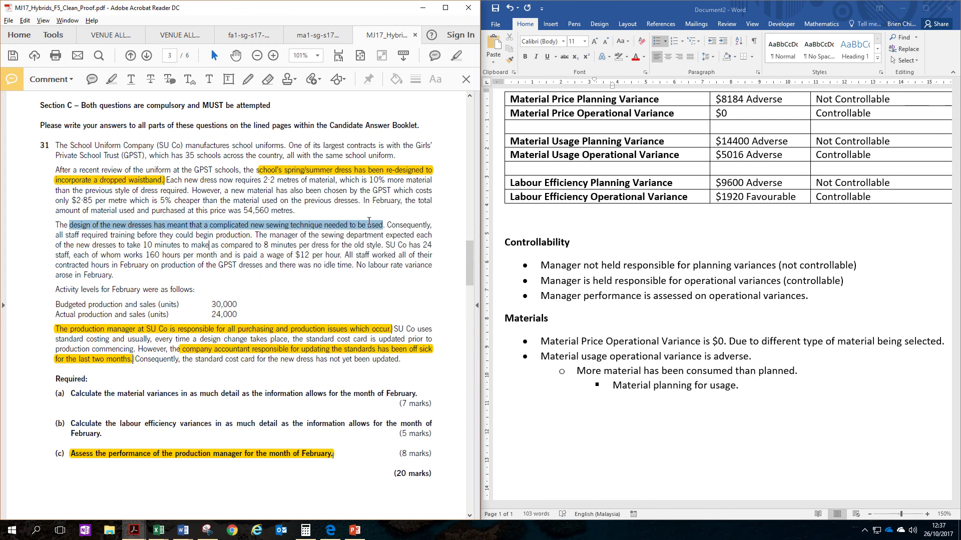
right_click(363, 226)
click(390, 256)
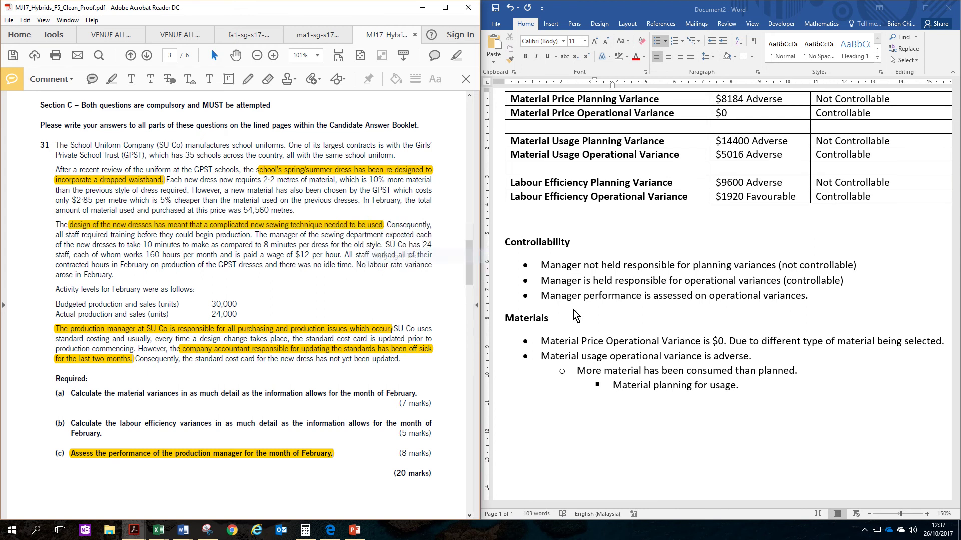
click(764, 383)
key(Return)
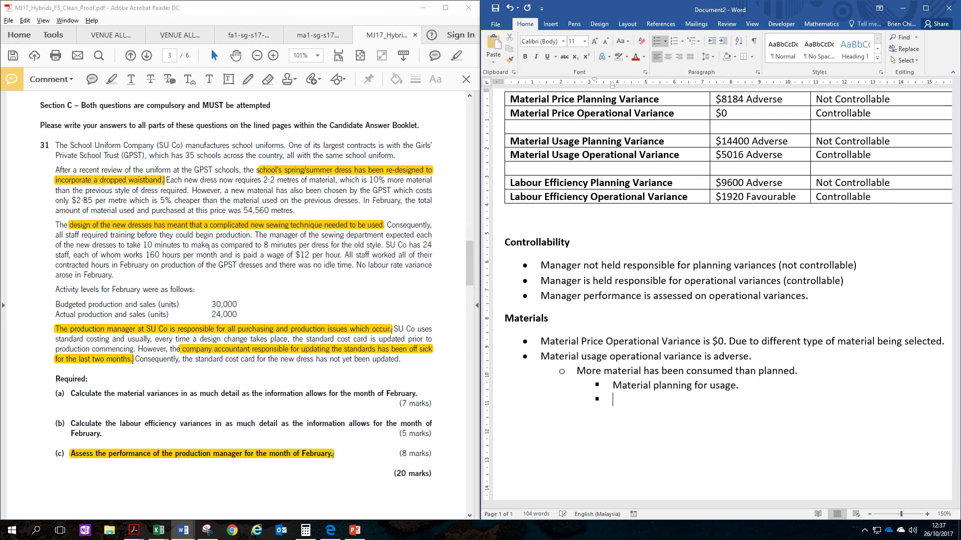
text(Neew)
key(BackSpace)
key(BackSpace)
key(BackSpace)
text(w tecs)
key(BackSpace)
text(hnique lead)
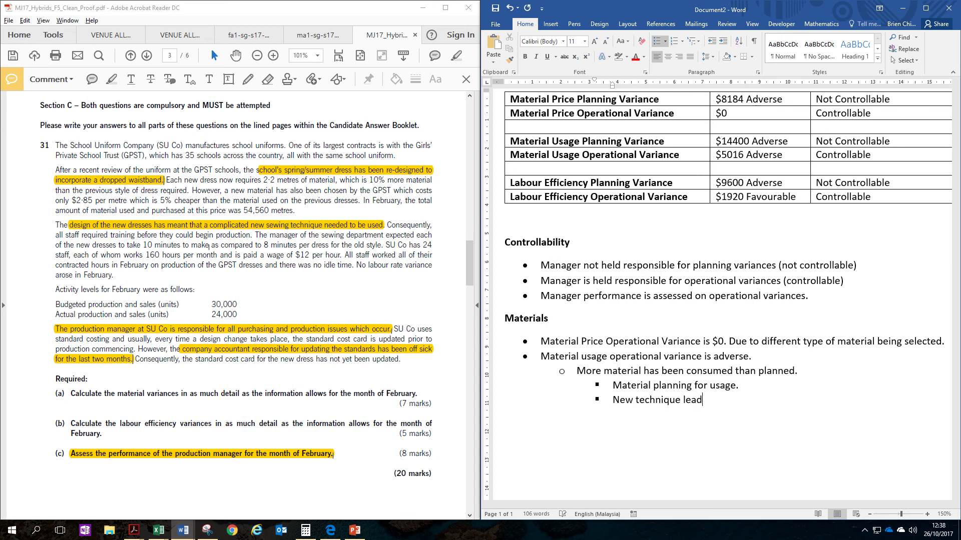
text(s higher wastage)
key(shift+Tab)
key(shift+Tab)
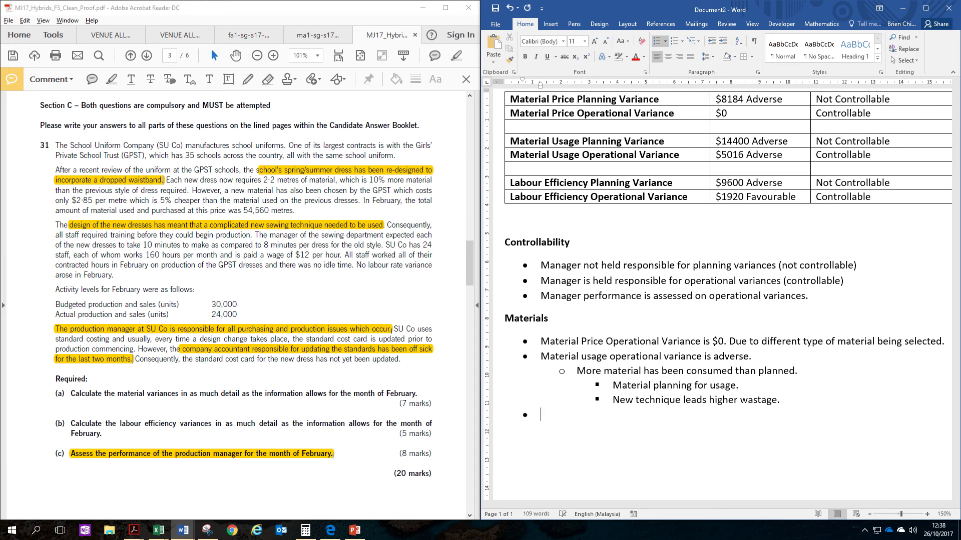
key(Return)
key(ctrl+b)
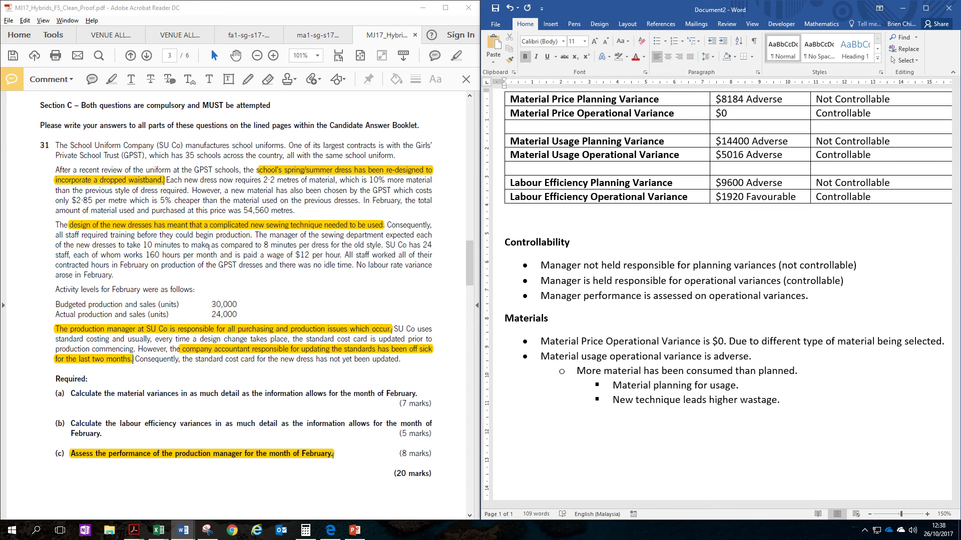
Add a bold 'Labour' heading.
key(ctrl+b)
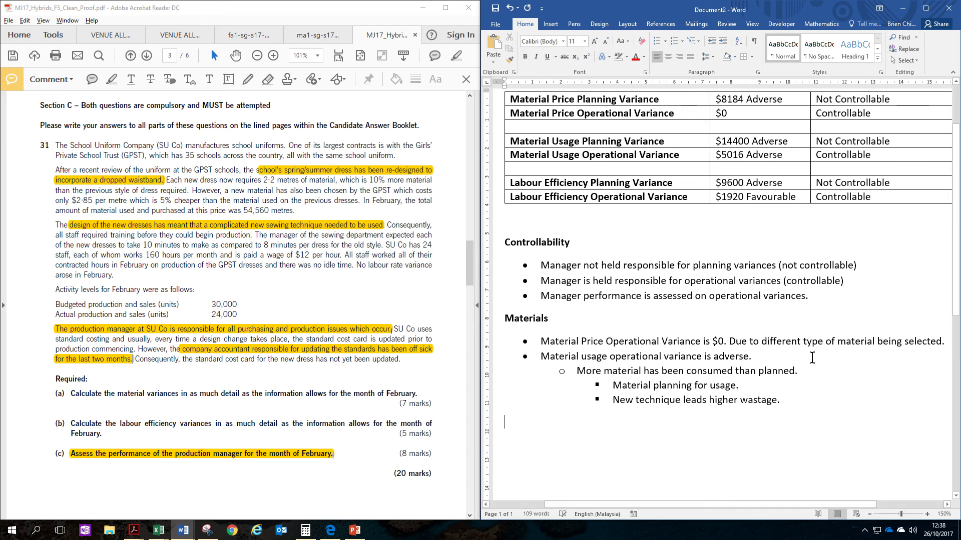
text(Lavbou)
key(BackSpace)
key(BackSpace)
key(BackSpace)
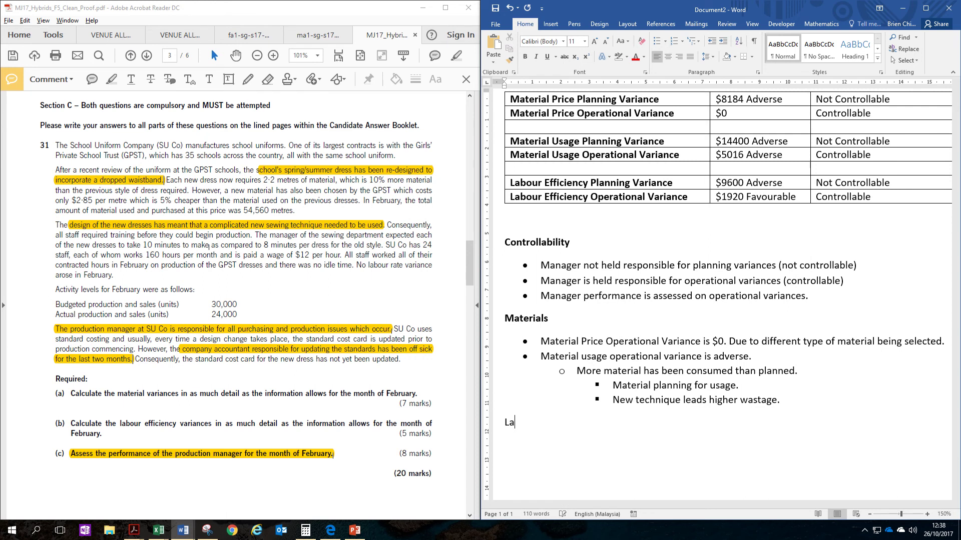
text(bour)
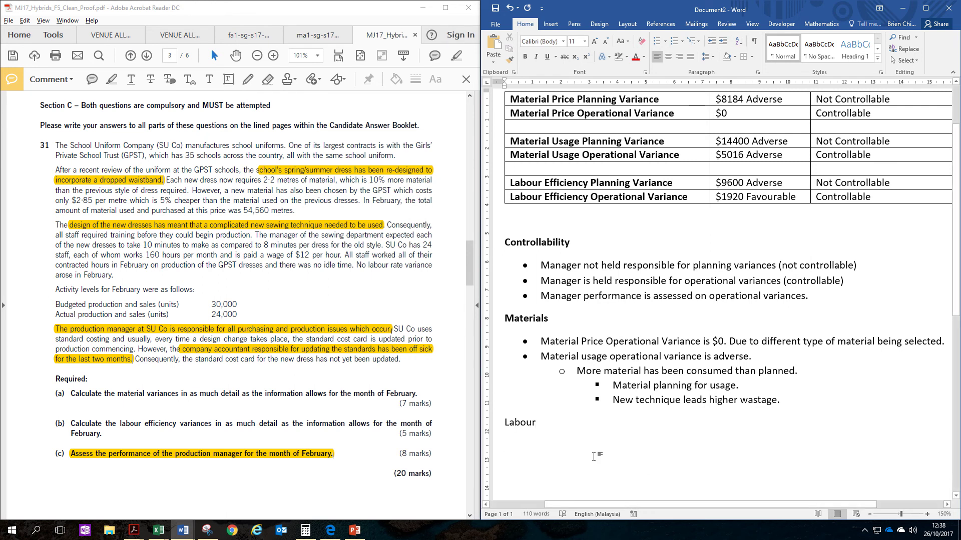
double_click(509, 424)
key(ctrl+b)
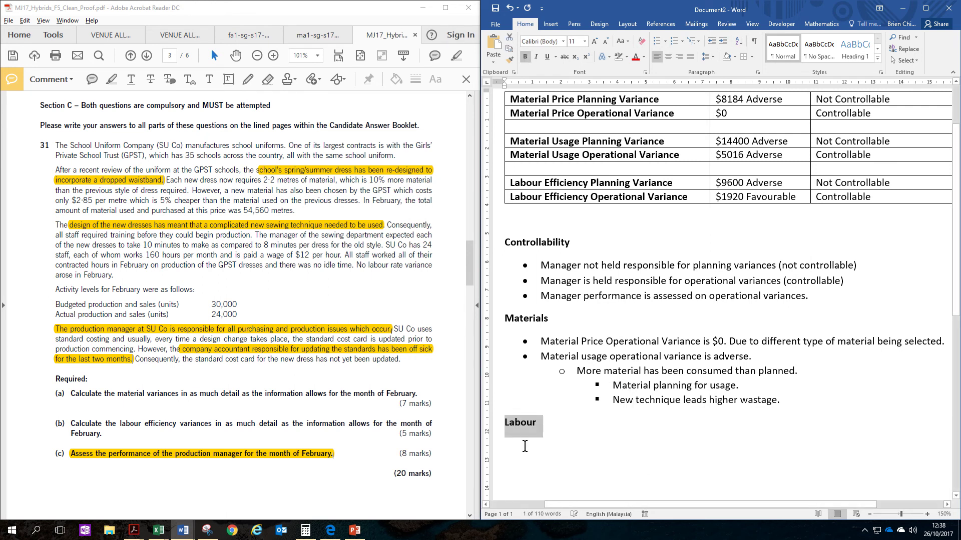
click(662, 443)
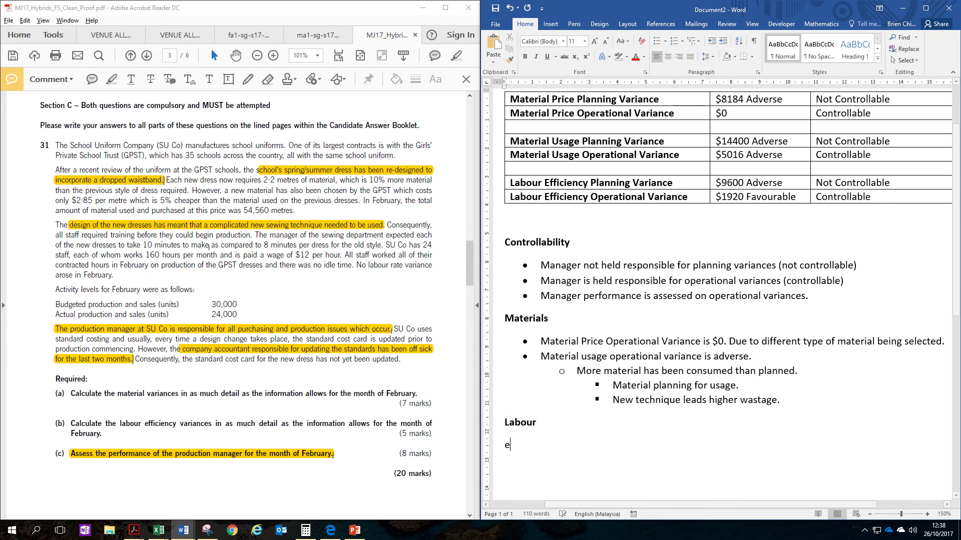
Add bullet 'Efficiency operational variance is $1920 favourable.' and indent for a sub-point.
text(effic)
key(BackSpace)
key(BackSpace)
key(BackSpace)
key(BackSpace)
key(BackSpace)
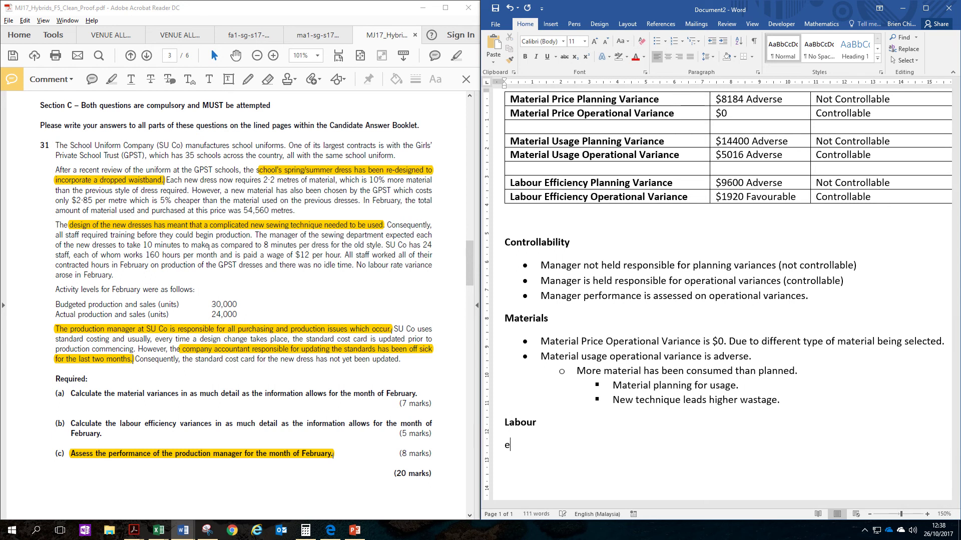
click(657, 41)
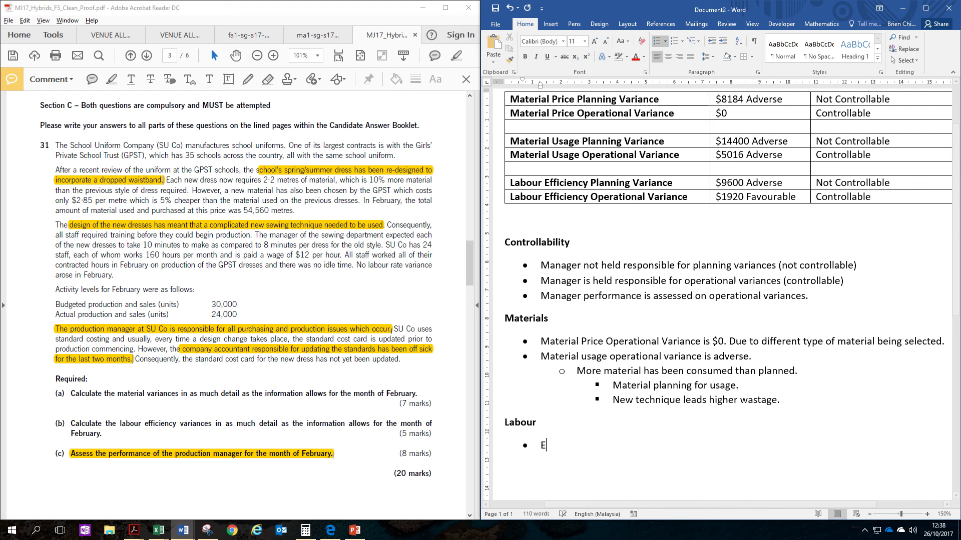
text(Effciciency)
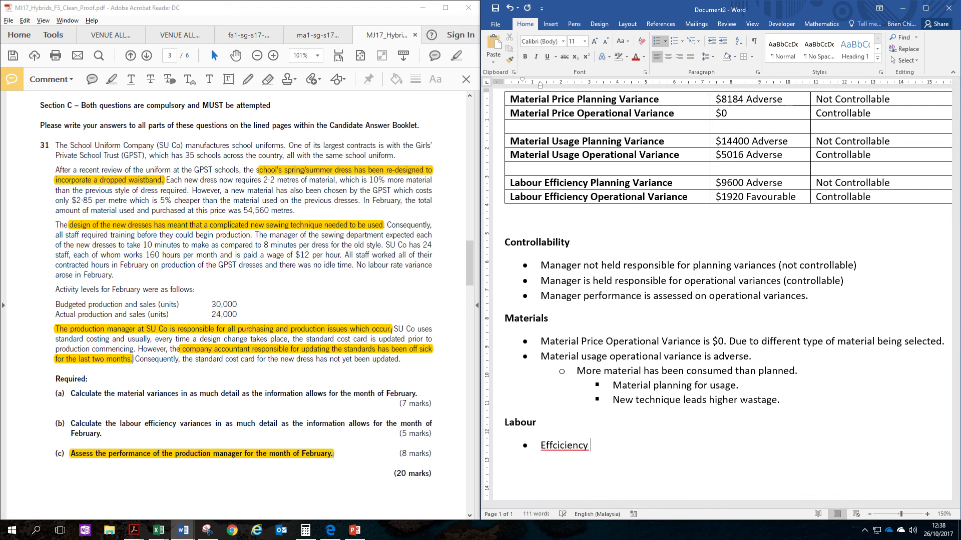
key(BackSpace)
key(BackSpace)
key(BackSpace)
key(BackSpace)
key(BackSpace)
key(BackSpace)
key(BackSpace)
key(BackSpace)
text(icinecy)
key(BackSpace)
key(BackSpace)
key(BackSpace)
key(BackSpace)
key(BackSpace)
text(iency operational v)
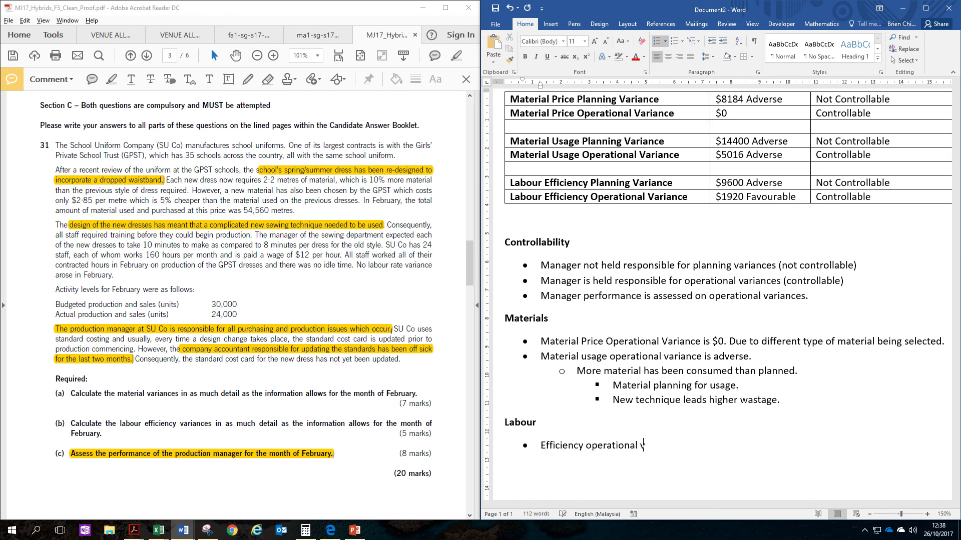
text(ariance is $1920 favour)
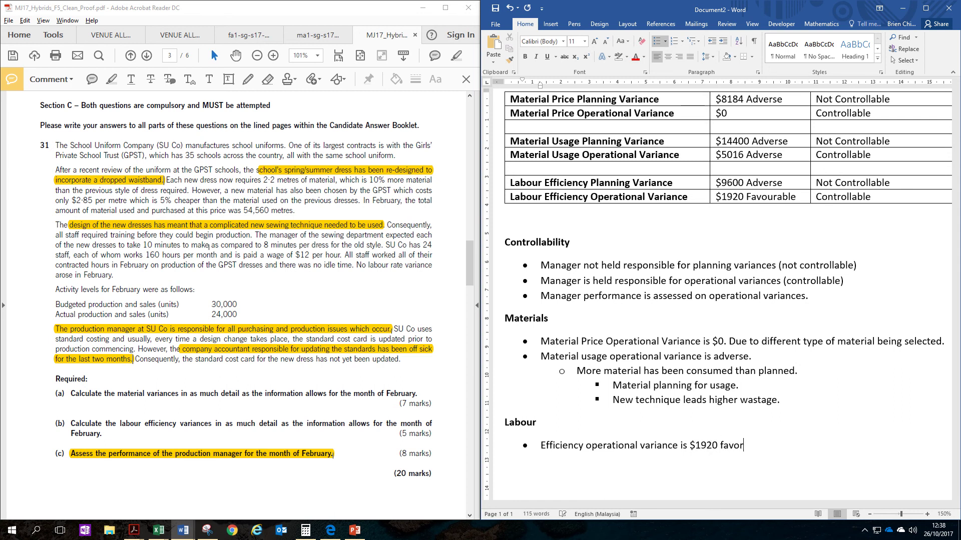
key(BackSpace)
key(BackSpace)
text(urable.)
key(Tab)
Highlight the expected sewing-times sentence; add sub-point 'Appears that manager has done a good job.'.
drag(269, 234, 381, 247)
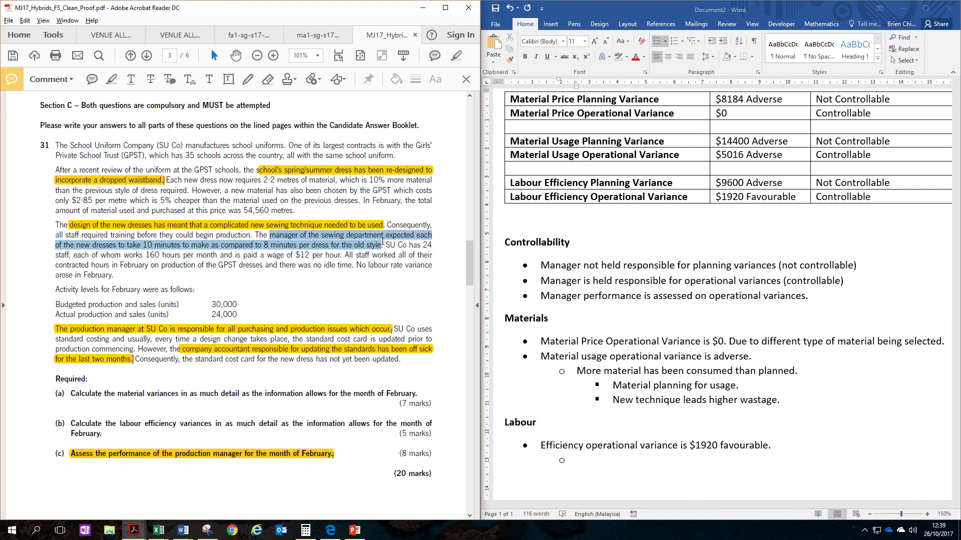
right_click(386, 239)
click(419, 273)
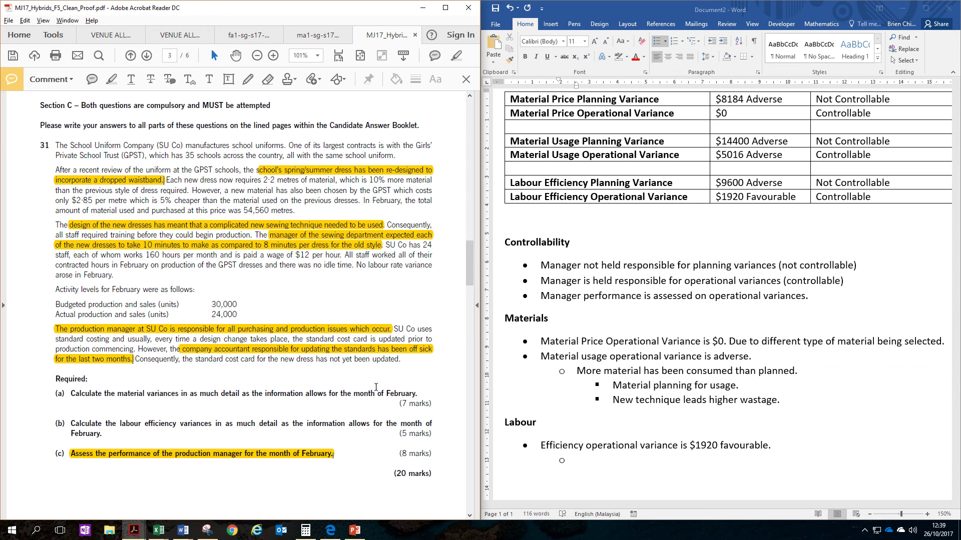
click(662, 470)
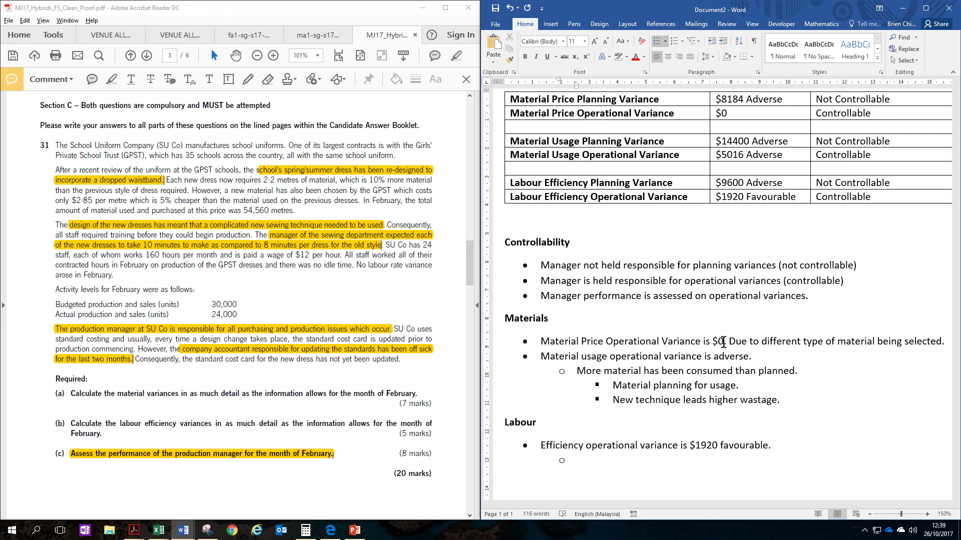
text(Appears that manager has d)
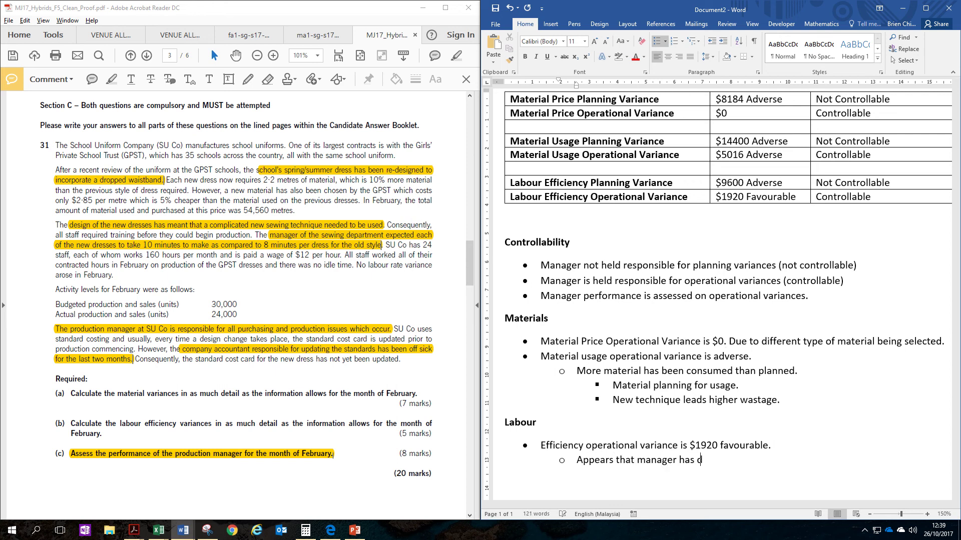
text(one a good job.)
Add sub-point: with the materials usage variance, it appears workers may have been rushed.
key(Return)
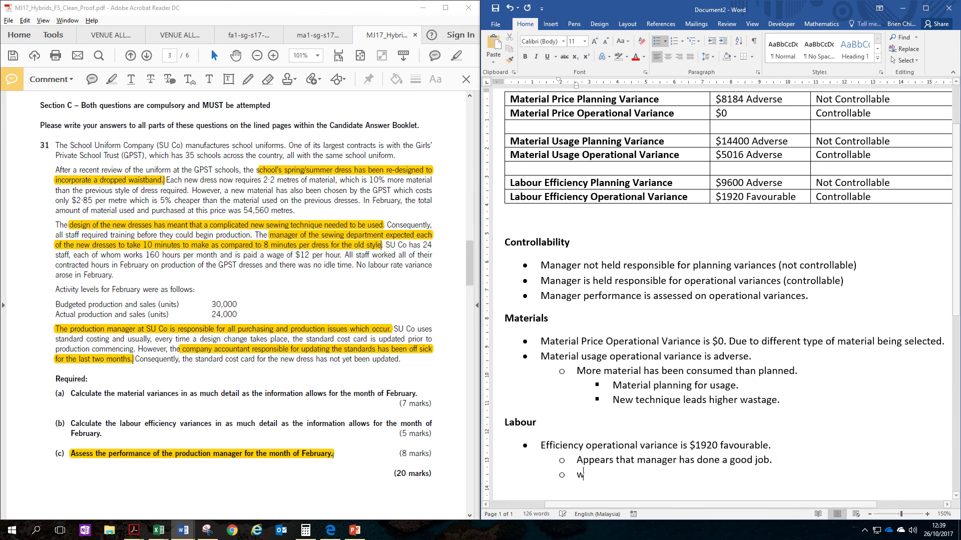
text(When see)
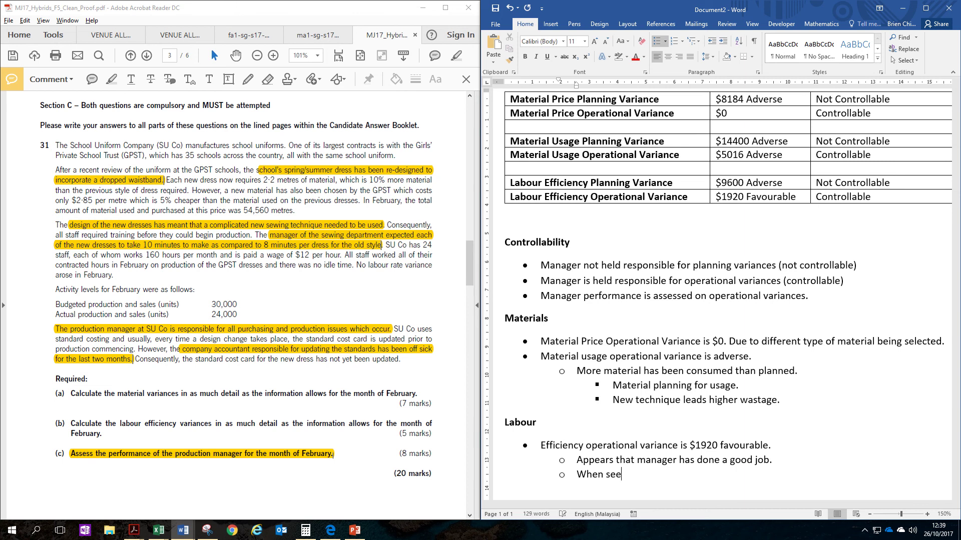
text(n together with the mater)
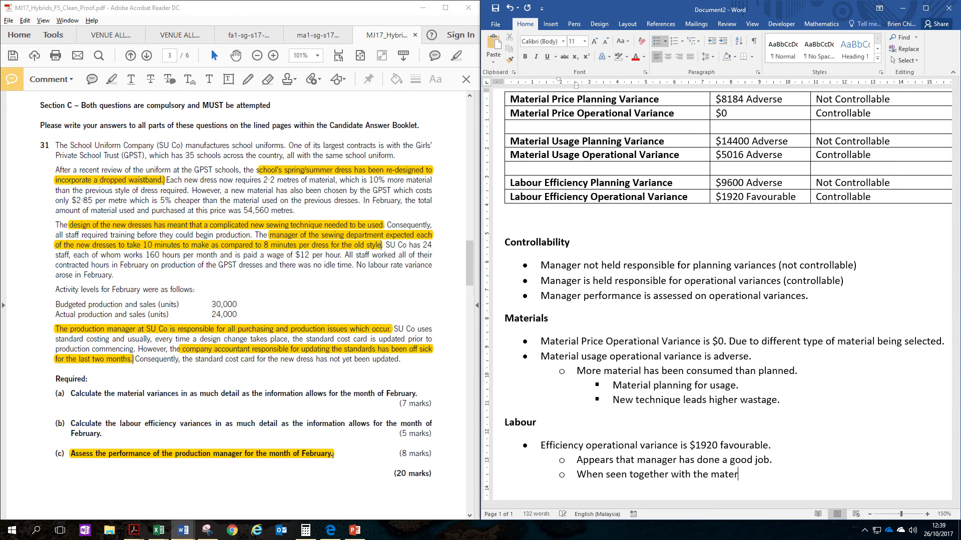
text(ials usage variance, it m)
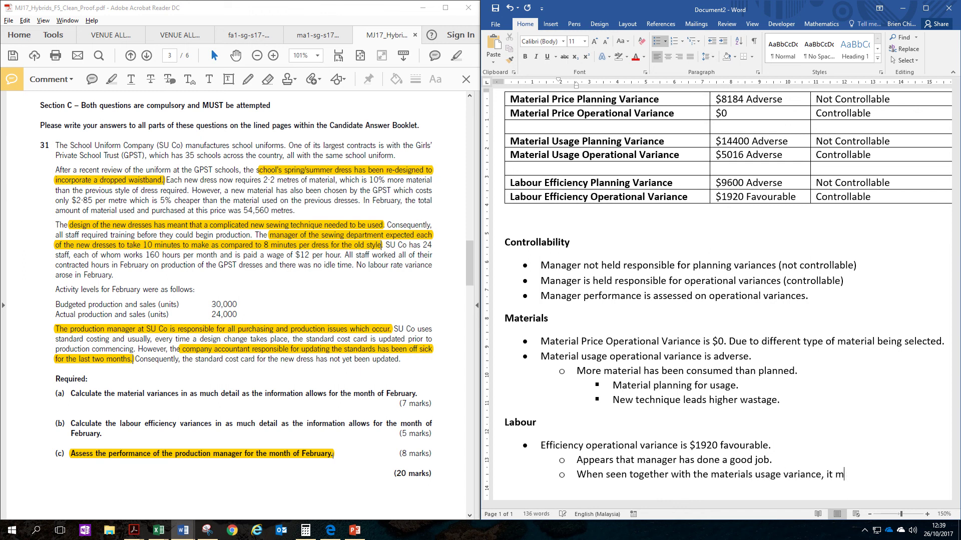
key(BackSpace)
text(appears that workers ha)
key(BackSpace)
key(BackSpace)
text(may )
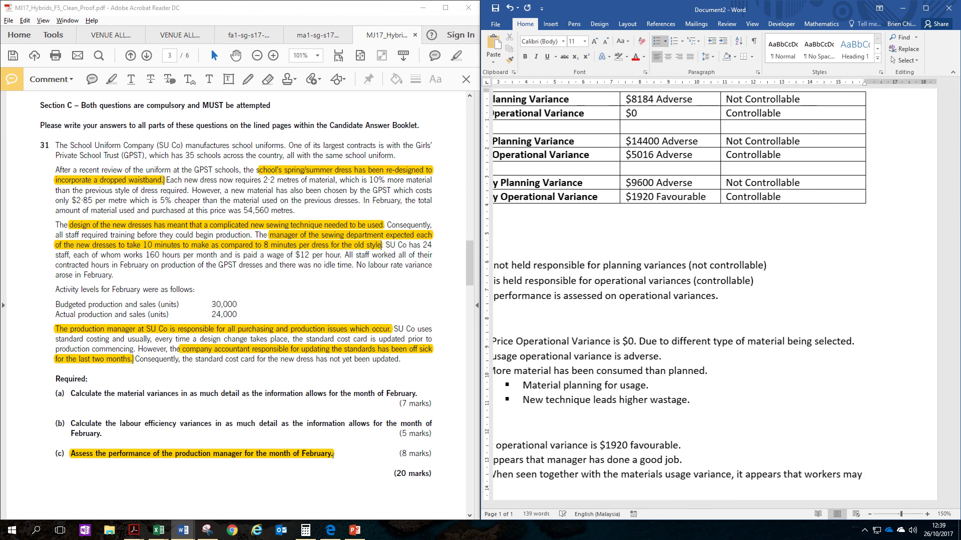
text(have )
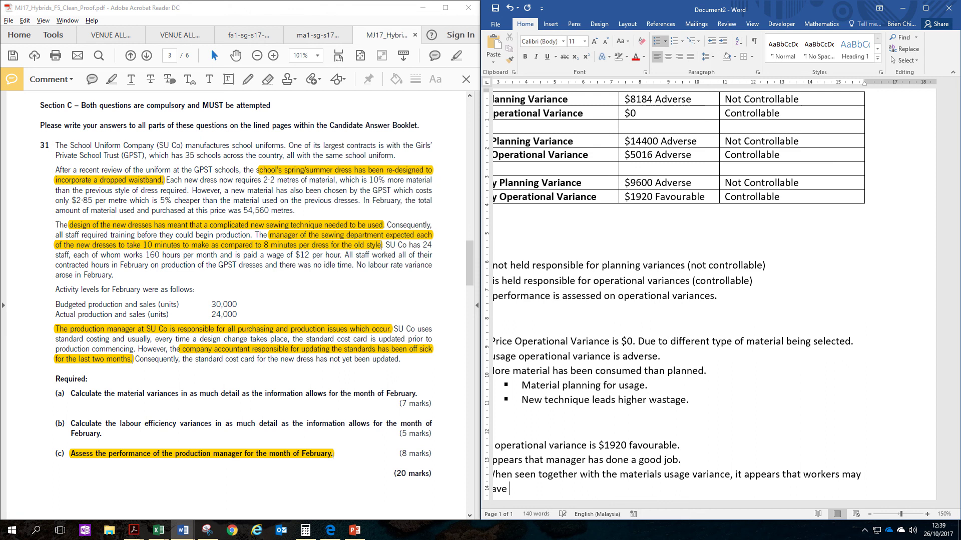
text(been rushed.)
Highlight in yellow the sentence about staff working all contracted February hours.
drag(727, 503, 707, 505)
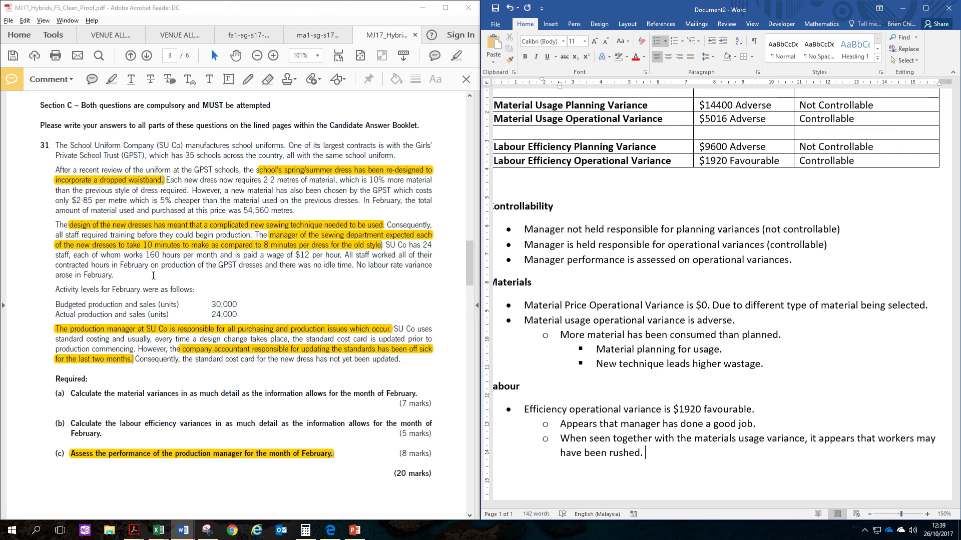
drag(74, 255, 139, 258)
drag(295, 256, 423, 245)
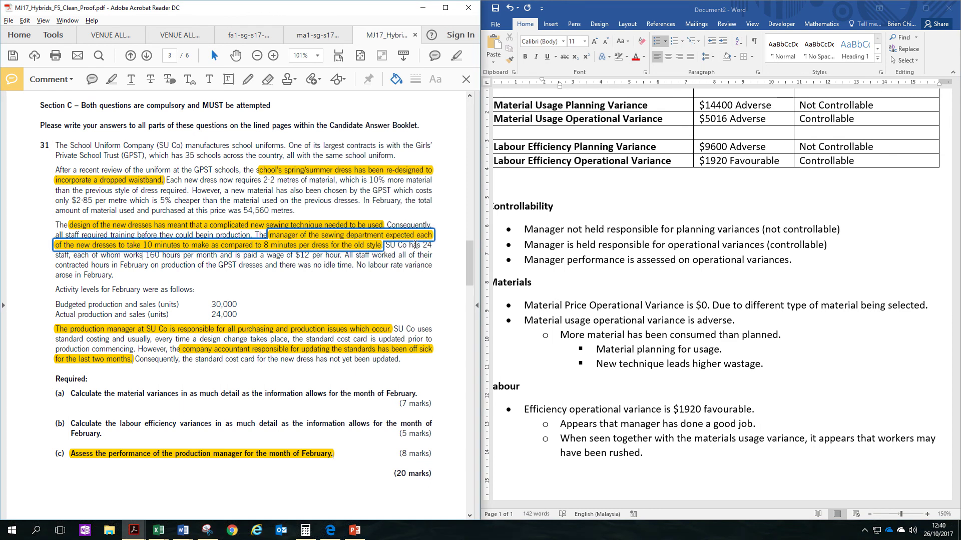
drag(217, 255, 284, 255)
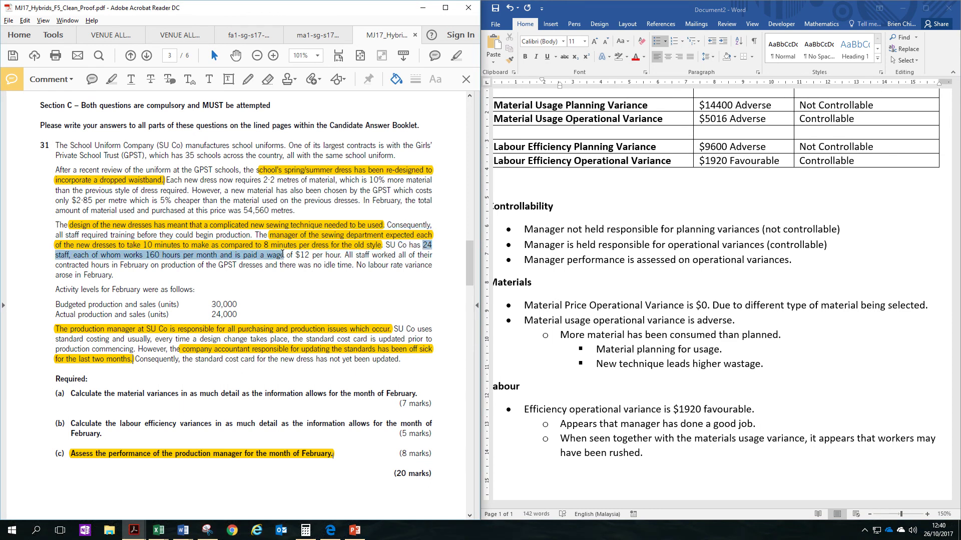
click(284, 255)
drag(345, 255, 262, 267)
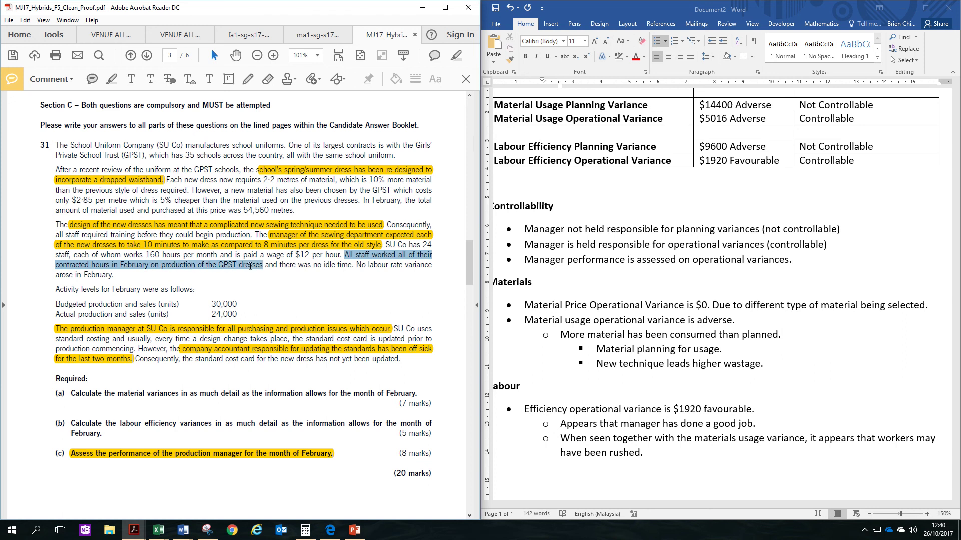
right_click(258, 271)
click(286, 300)
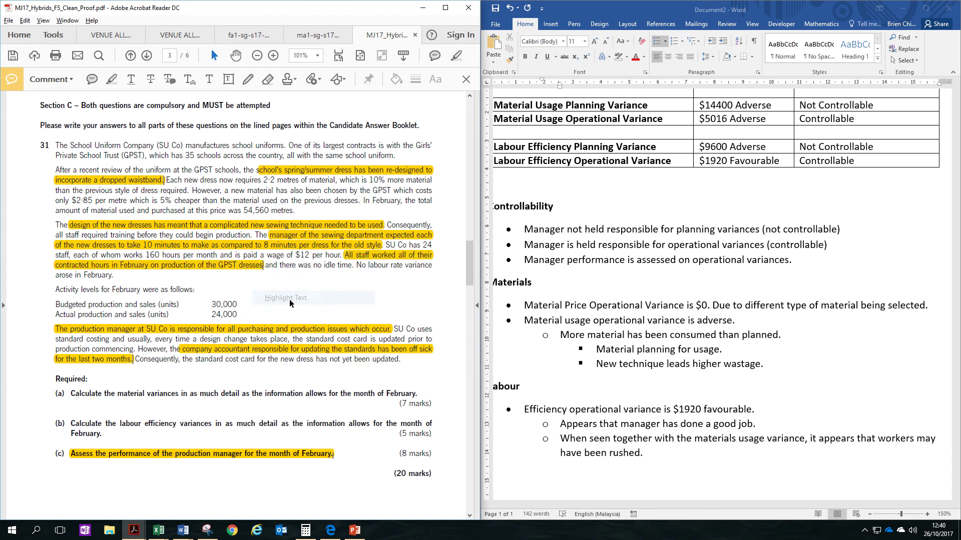
Append ', material wastage higher than normal.' to the rushed-workers point and end the list.
click(674, 458)
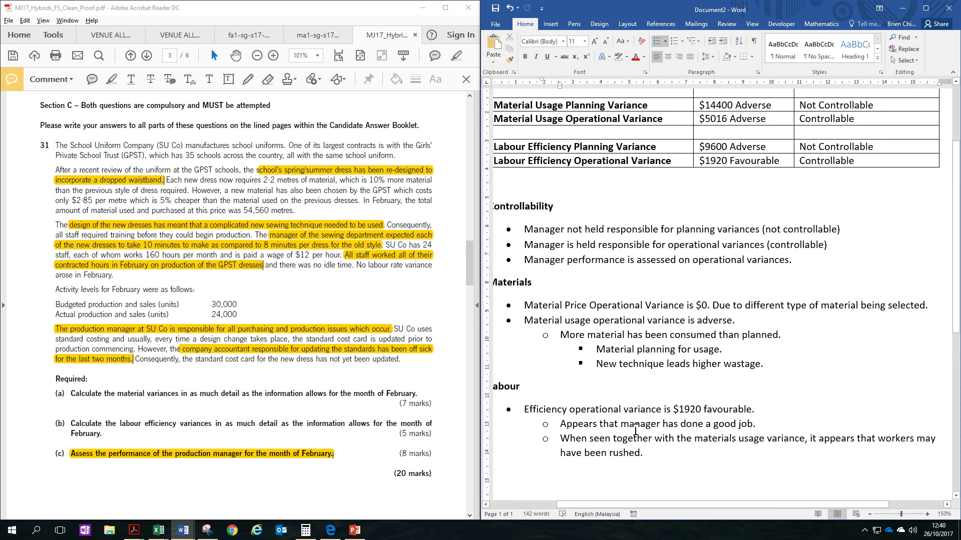
drag(653, 503, 650, 503)
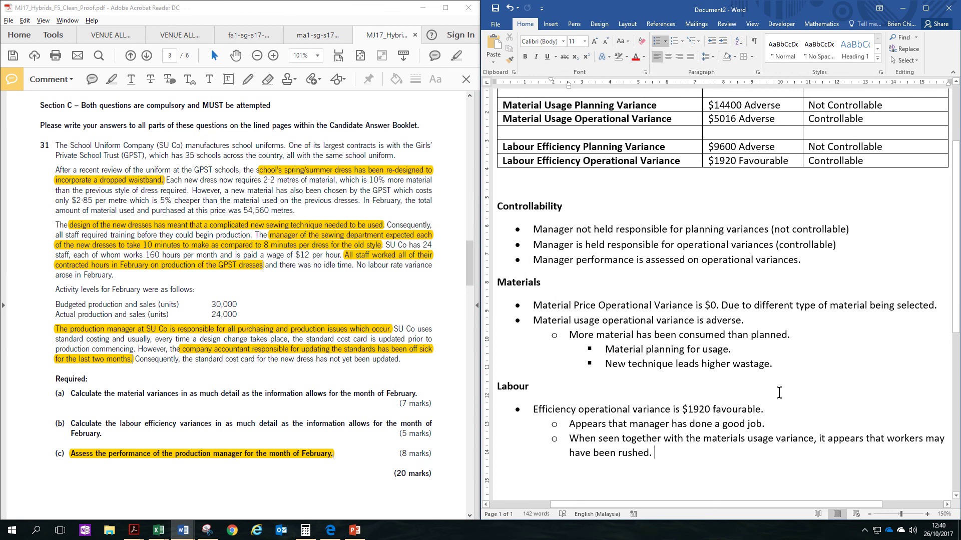
key(BackSpace)
key(BackSpace)
text(, w)
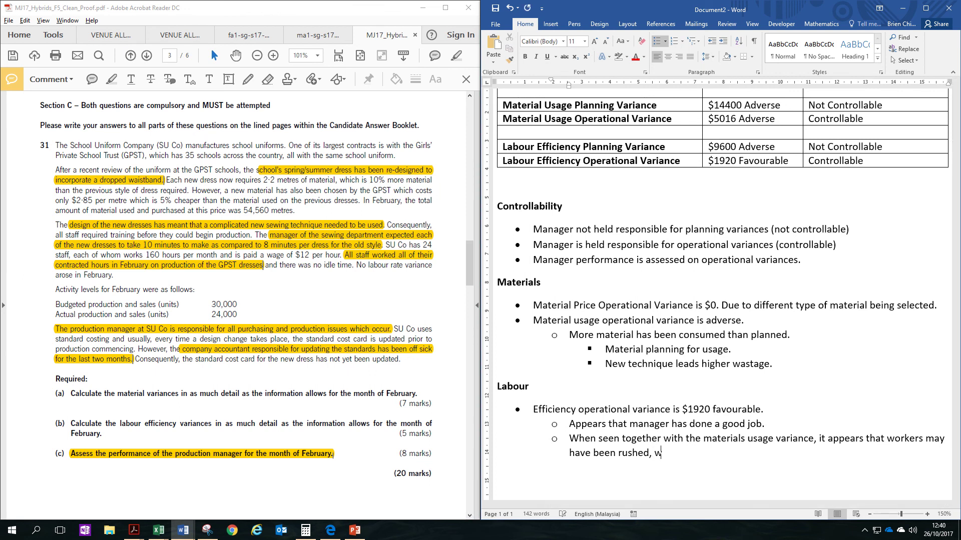
key(BackSpace)
text(material wastage higher than normal.)
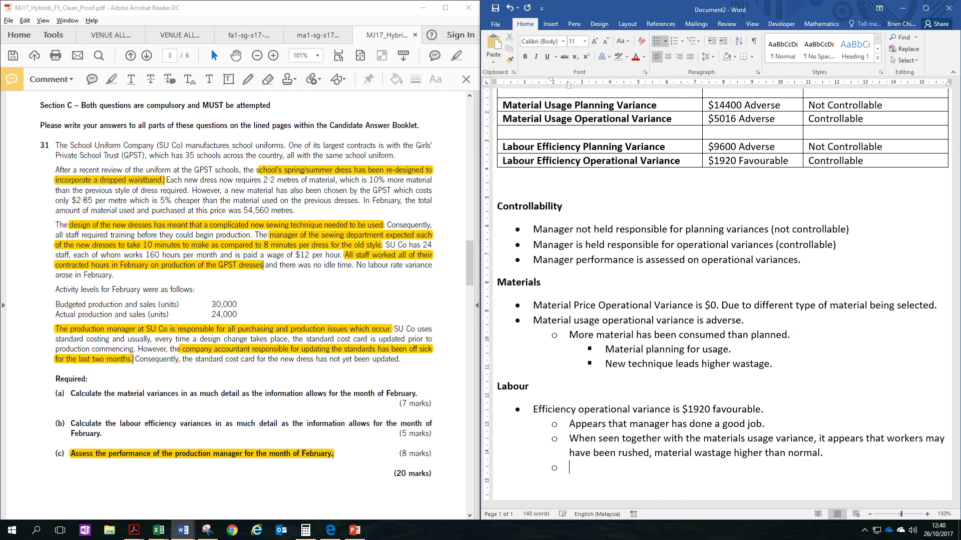
key(shift+Tab)
key(Return)
Add a bold 'Conclusion' heading and a regular-weight bullet 'Manager performance is disappointing.'.
scroll(642, 425, down, 1)
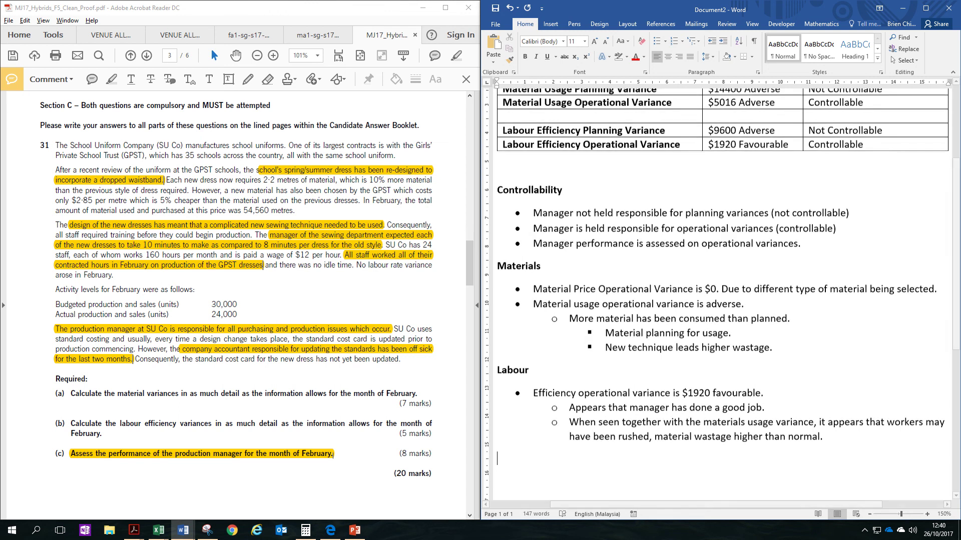
key(ctrl+b)
text(Con)
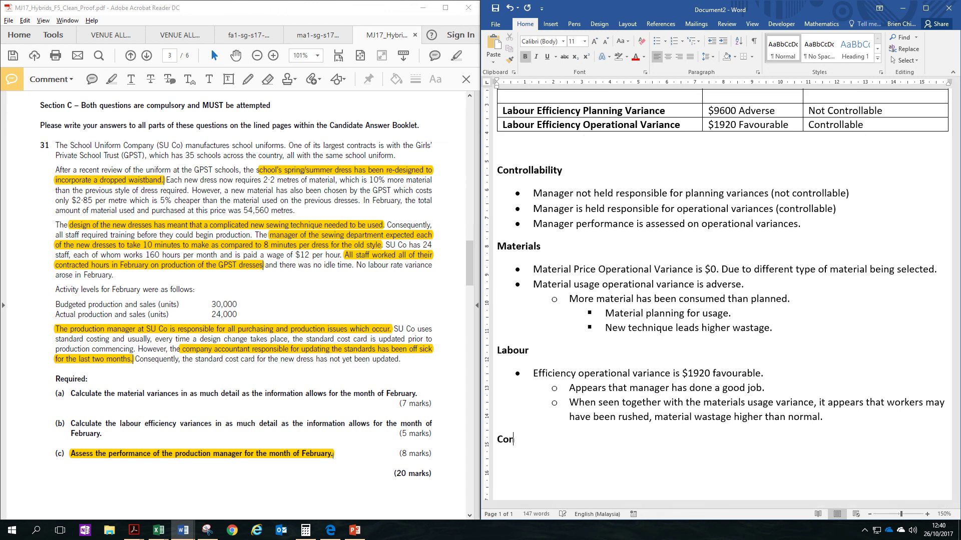
text(clusion)
click(657, 42)
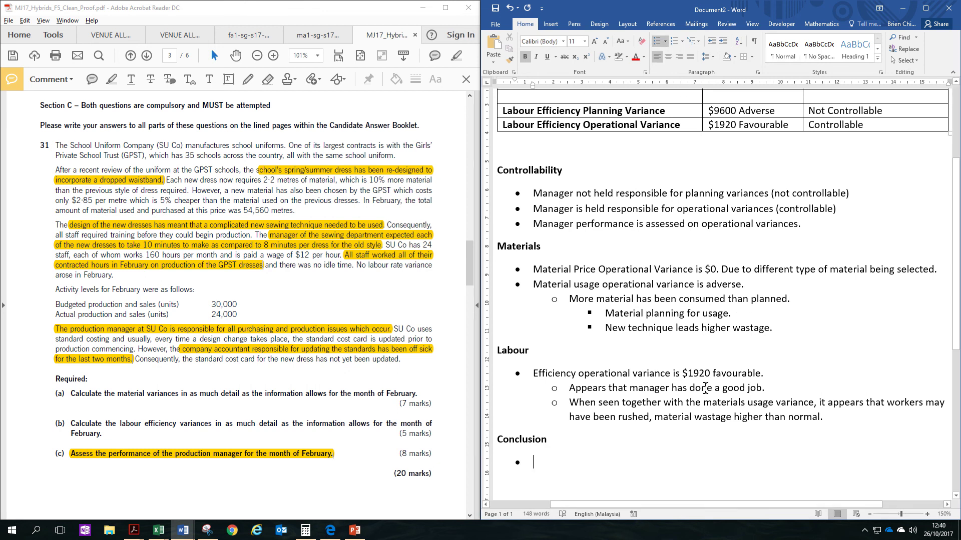
text(Ma)
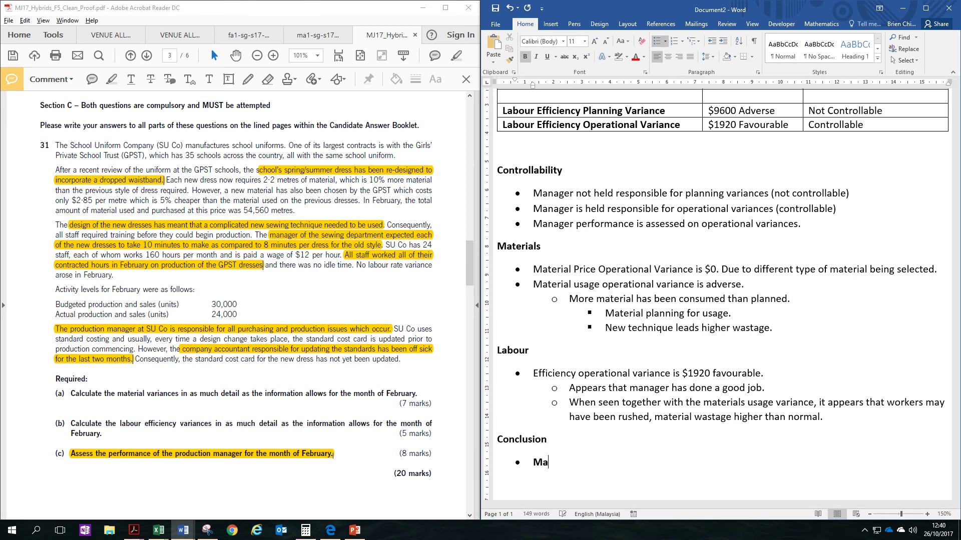
key(BackSpace)
key(BackSpace)
key(ctrl+b)
text(Manager perfo)
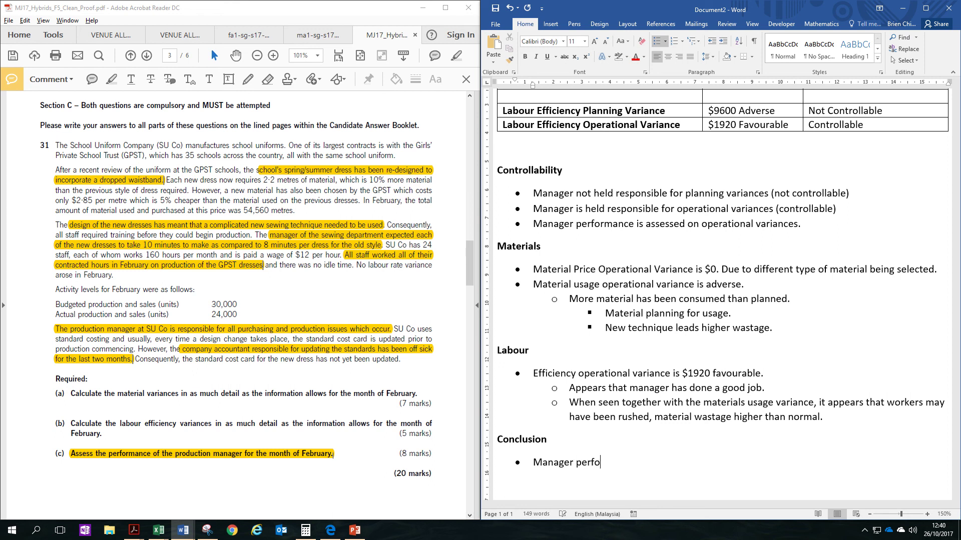
text(rmance is disappointing.)
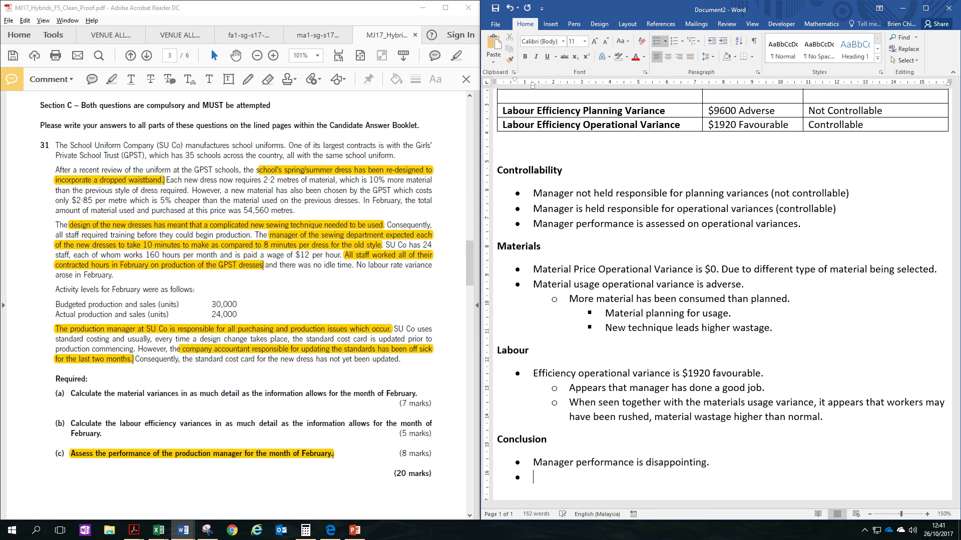
Add the indented sub-point 'Net loss to the company based on operational variances'.
key(Tab)
text(Net loss ot)
key(BackSpace)
text(to the company )
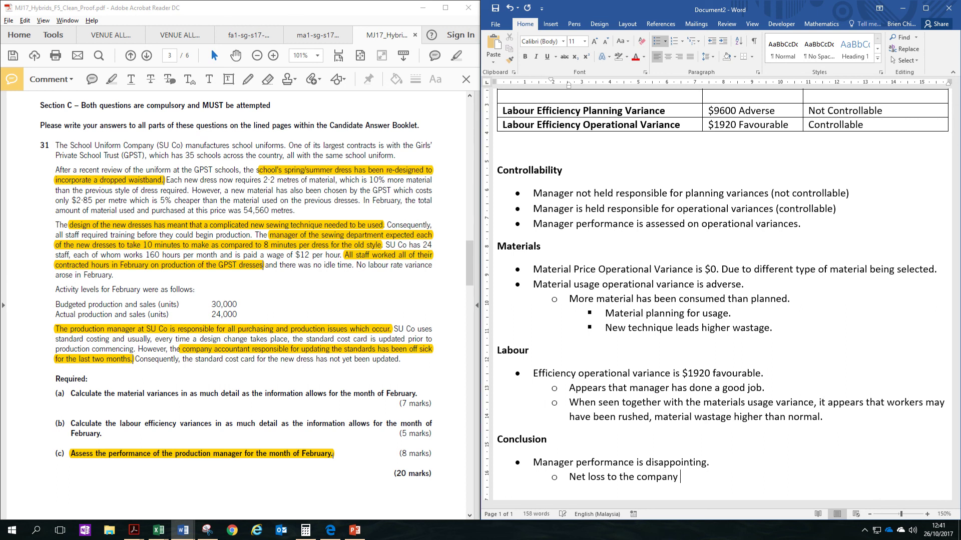
text(based on operational varia)
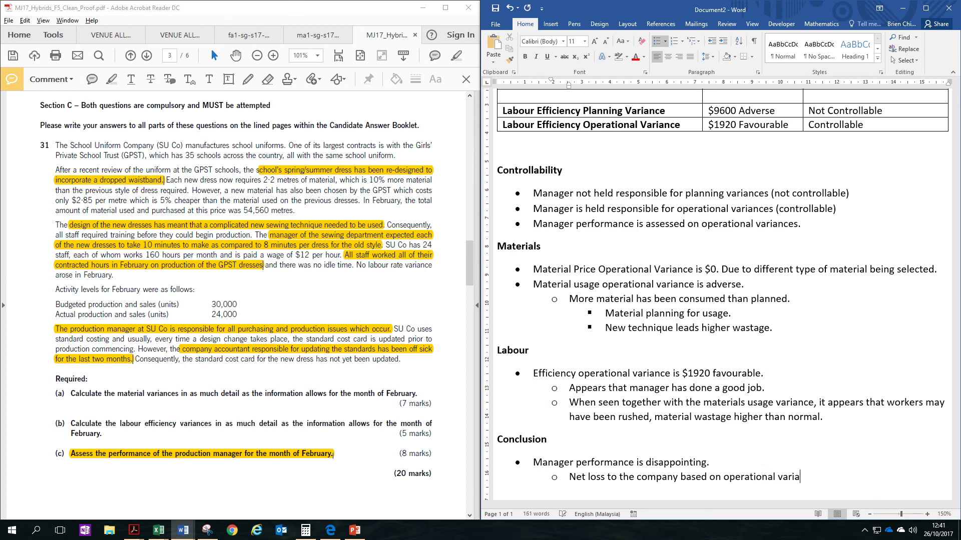
text(nces)
Add the sub-point 'Adverse usage variance > Favourable efficiency variance.', with the spelling corrected to Favourable.
scroll(741, 392, down, 1)
text(Adver)
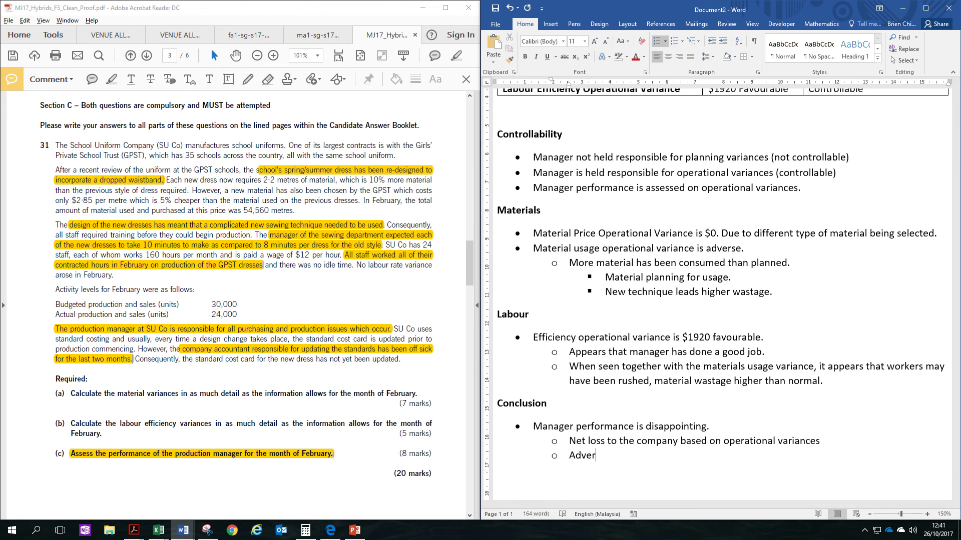
text(se usage varainc)
key(BackSpace)
key(BackSpace)
key(BackSpace)
key(BackSpace)
text(iance > Favorable)
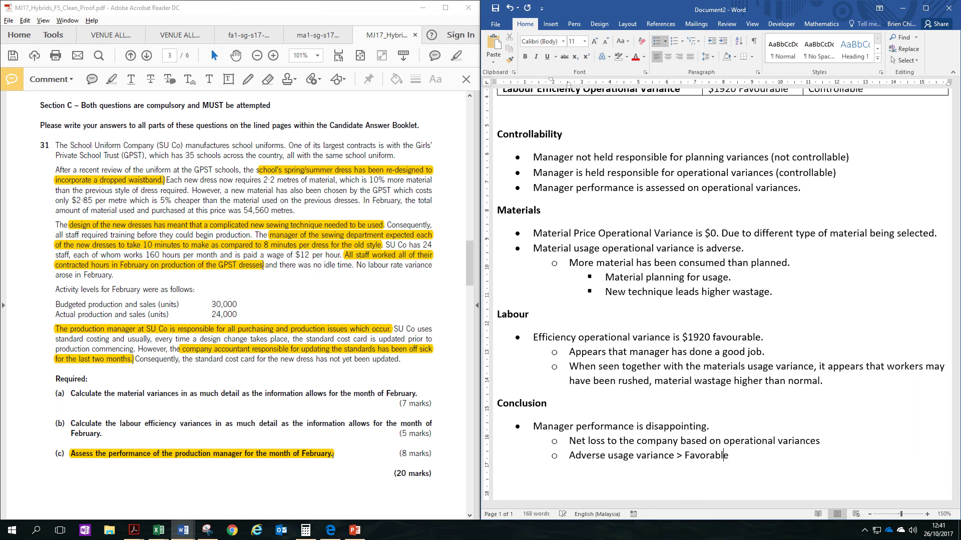
right_click(716, 454)
click(758, 394)
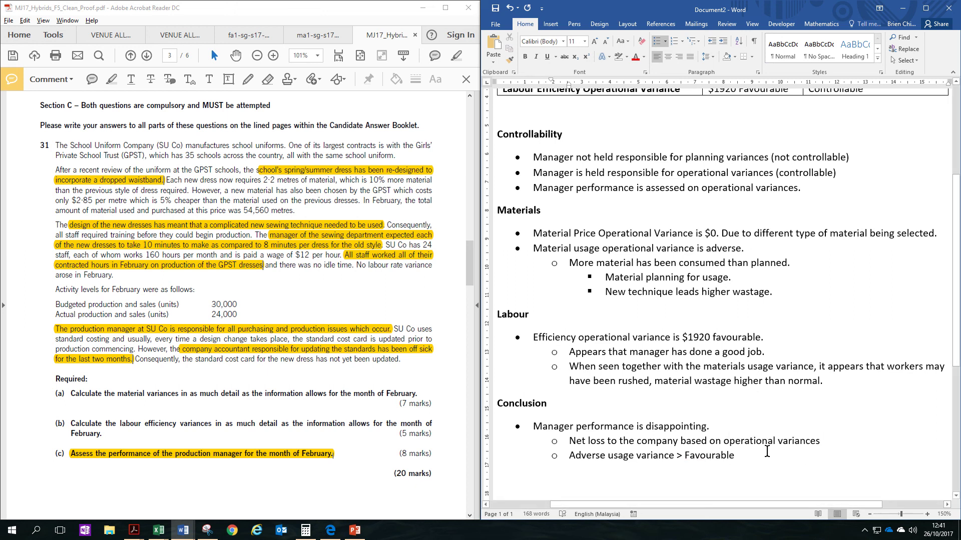
text(eff)
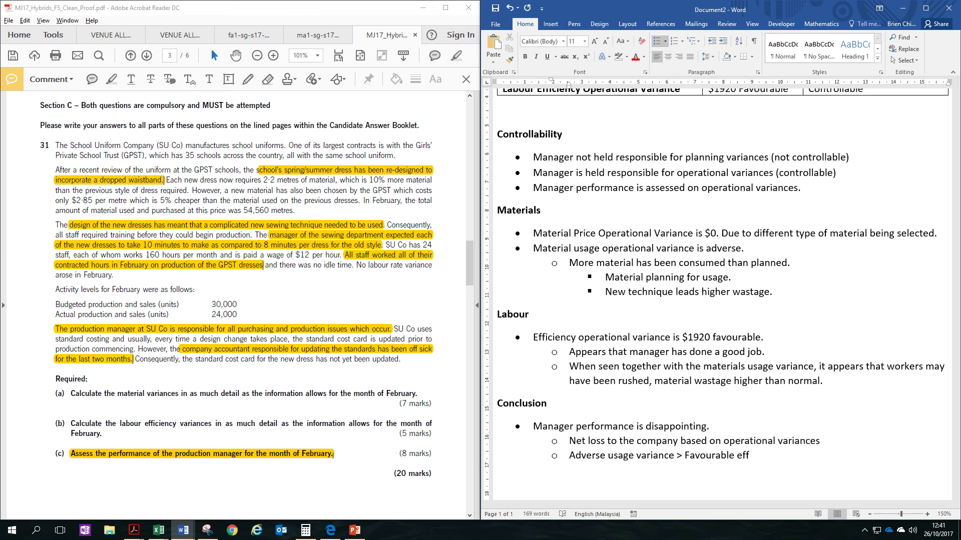
text(iciency variance.)
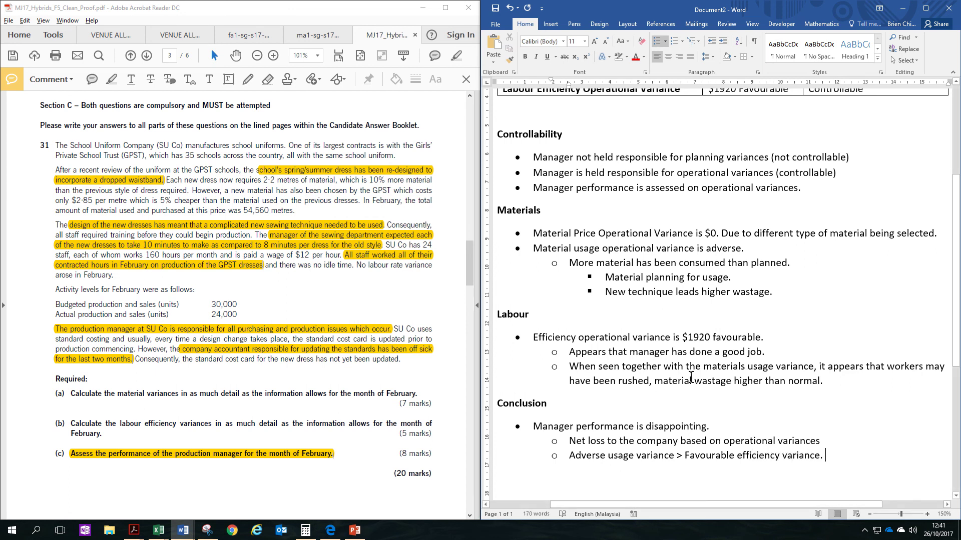
drag(835, 456, 502, 145)
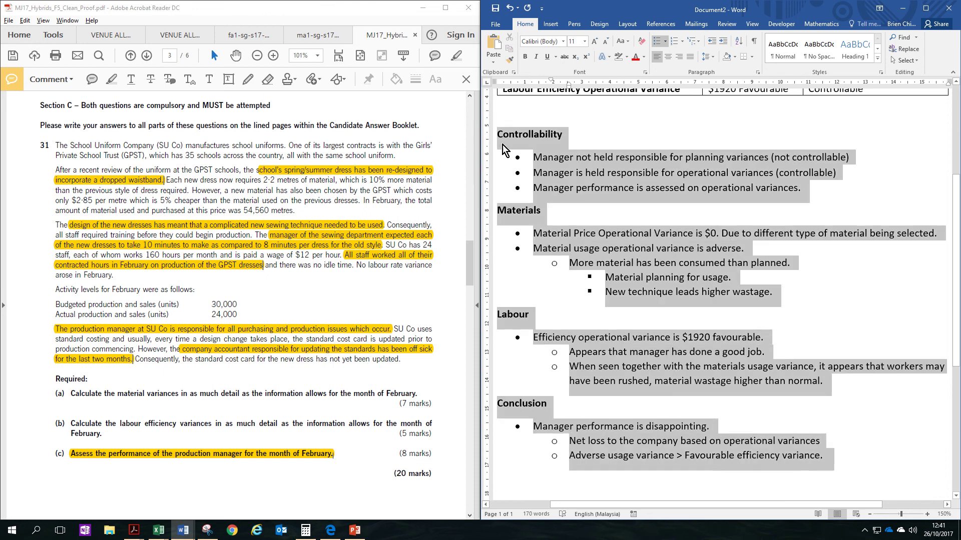
click(776, 353)
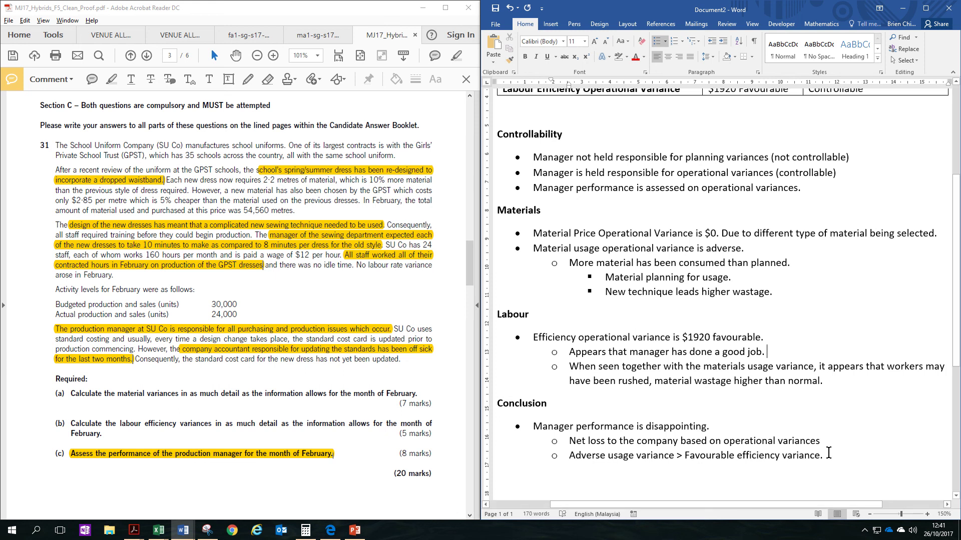
drag(825, 454, 588, 159)
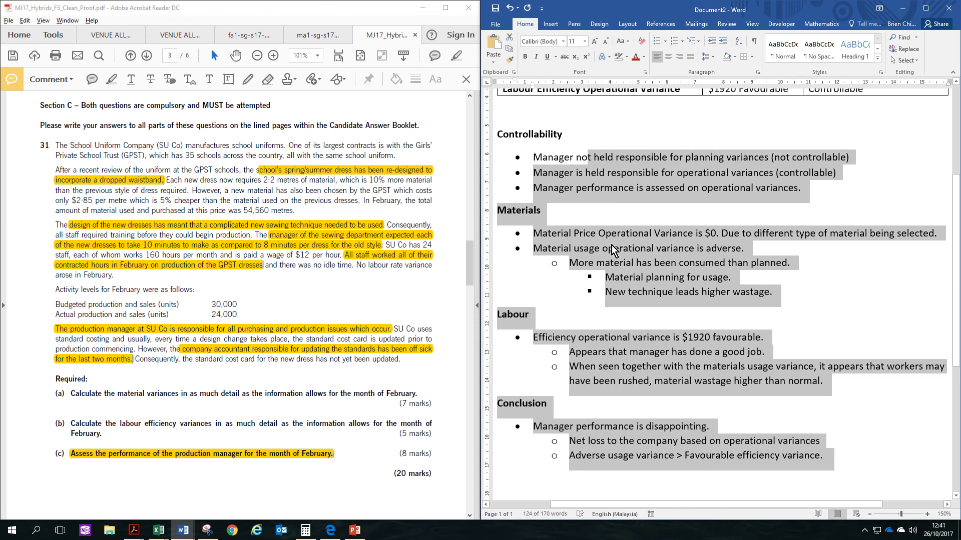
click(785, 358)
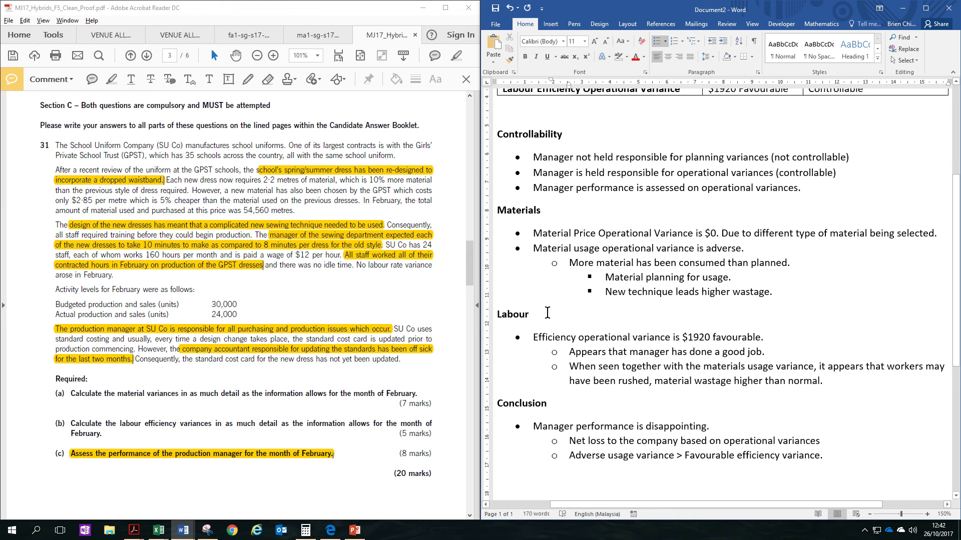